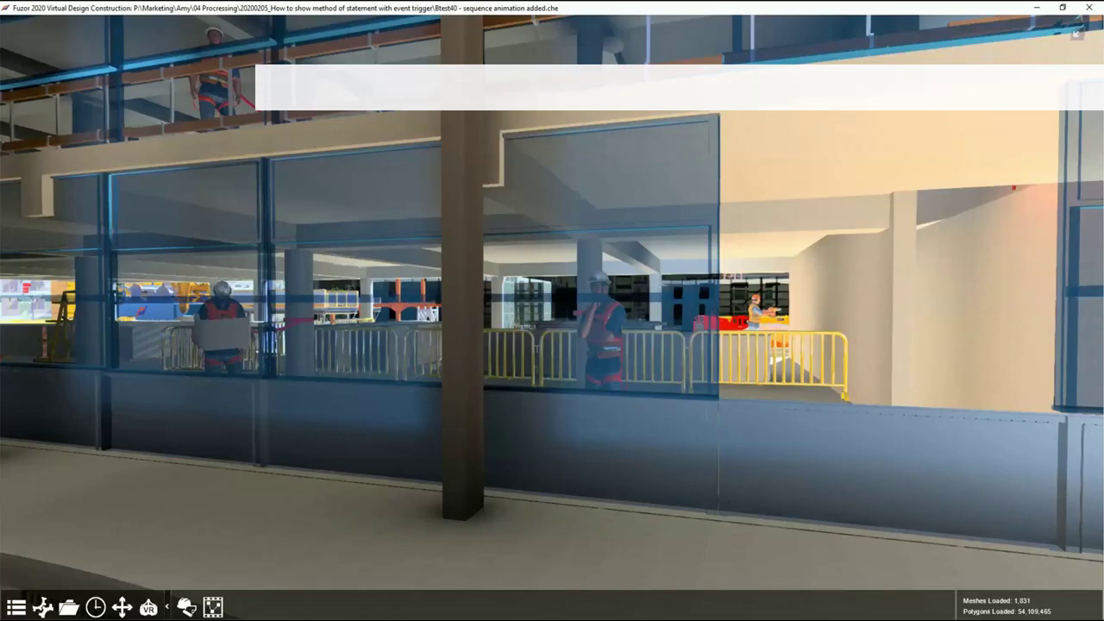
Preview the Step 3 and Step 4 saved views, then return to the Step 1,2 viewpoint.
left_click(16, 606)
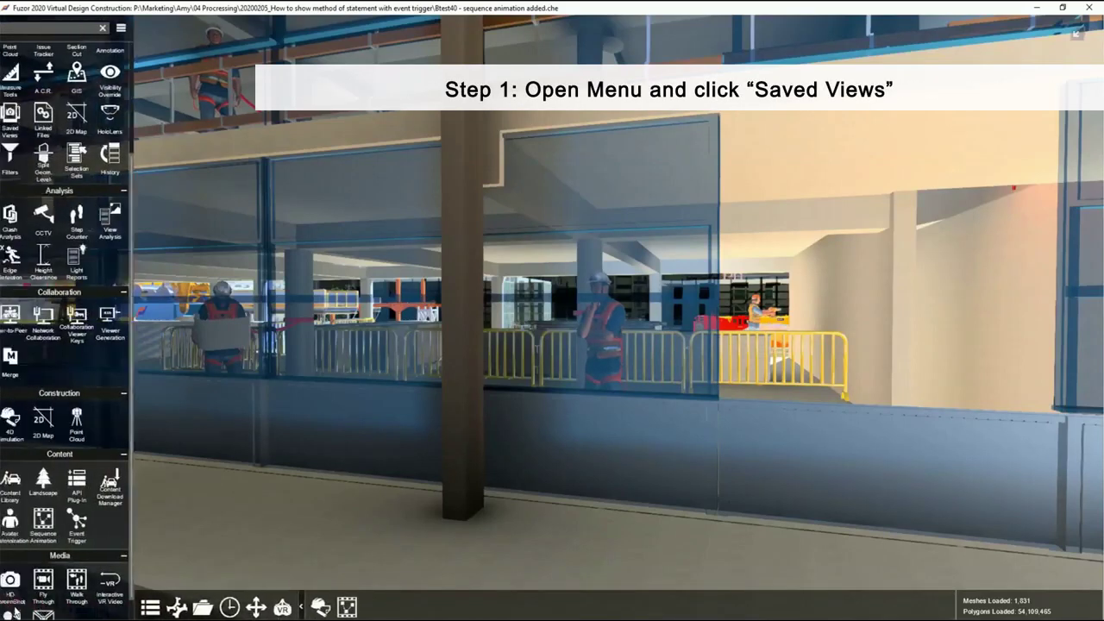
scroll(25, 138, "up", 1)
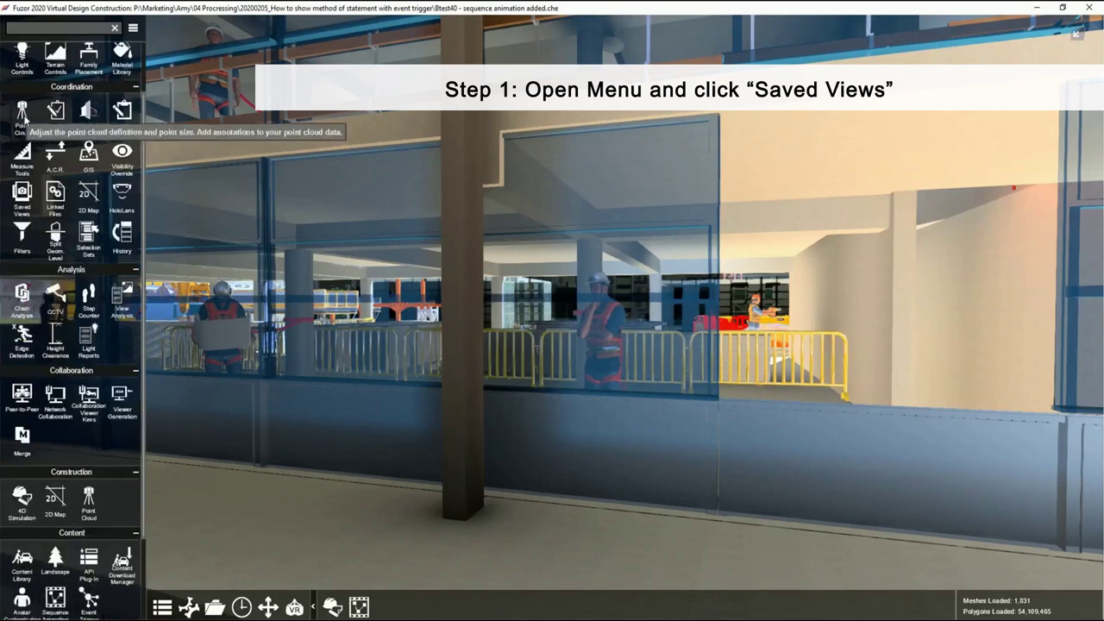
scroll(26, 259, "up", 2)
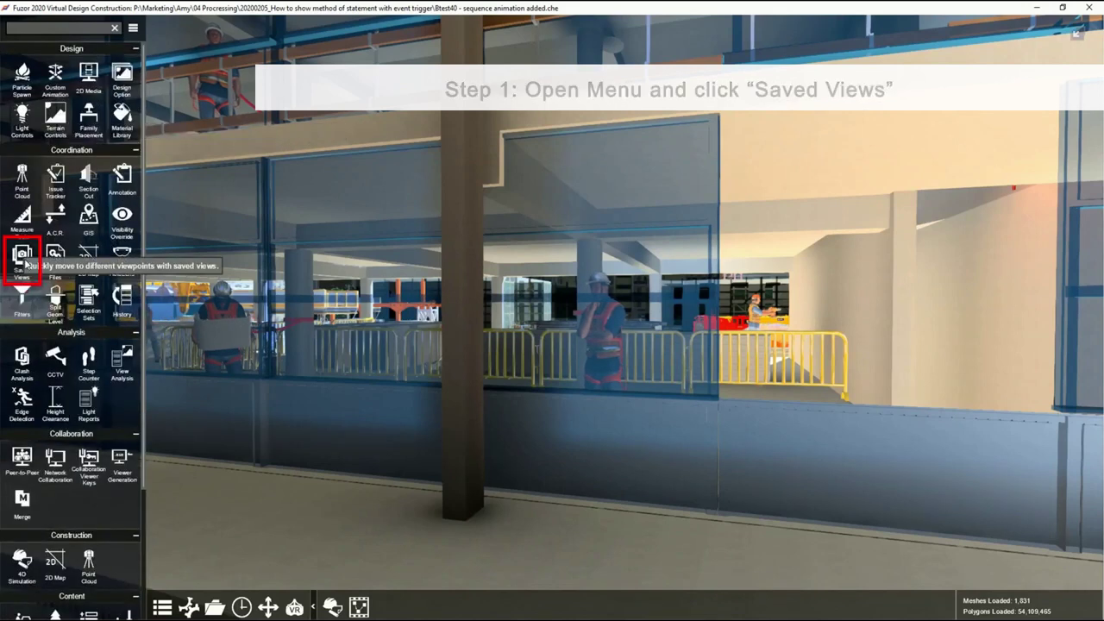
left_click(26, 264)
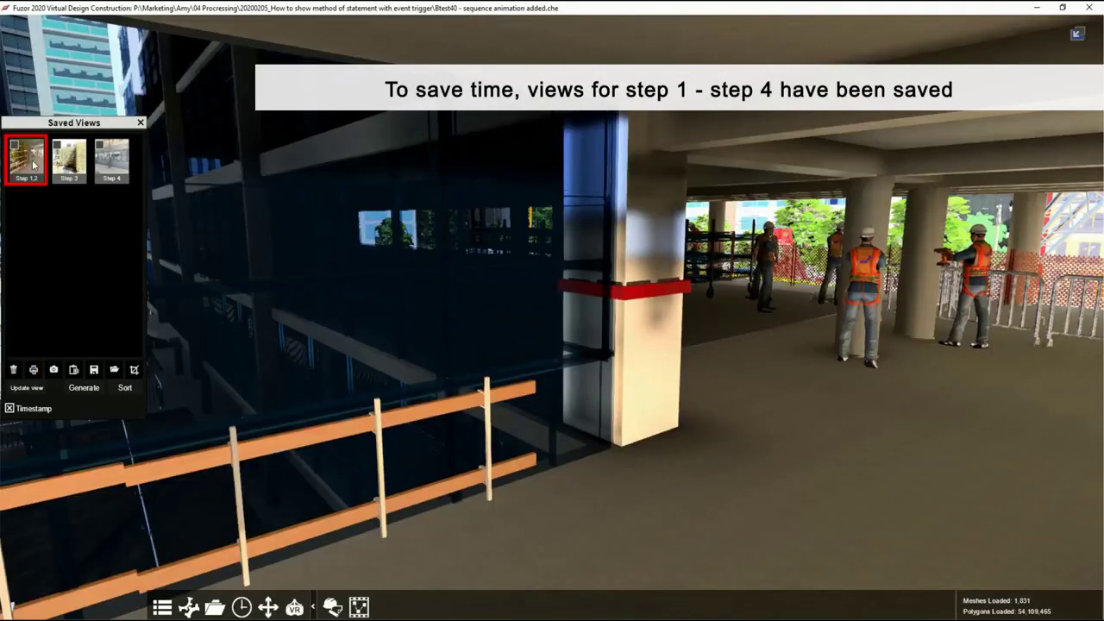
left_click(75, 161)
left_click(106, 164)
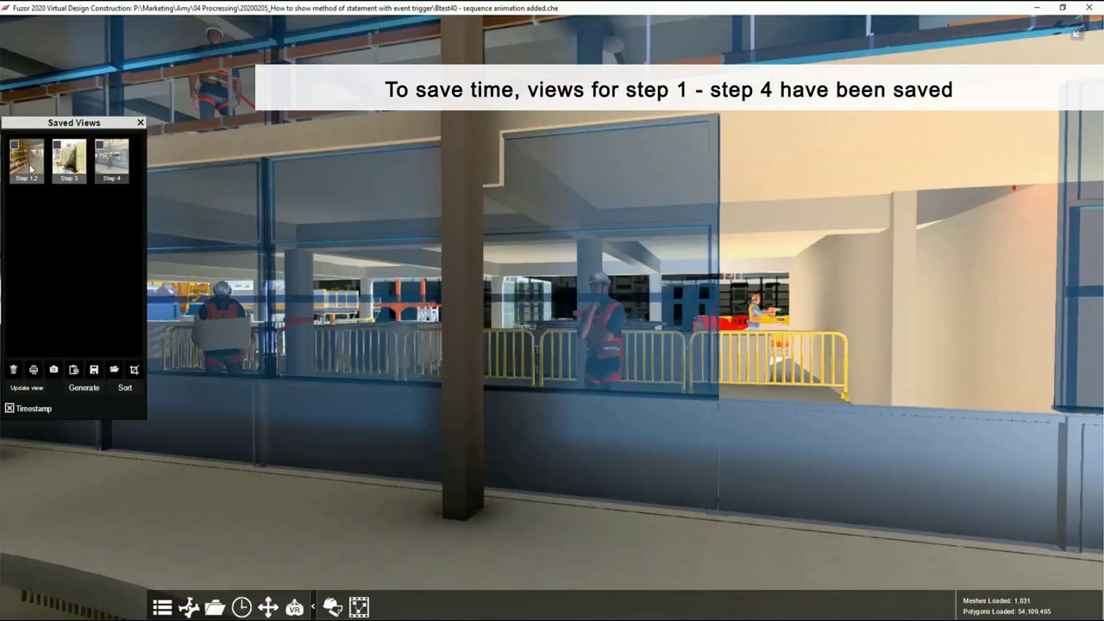
left_click(30, 168)
left_click(142, 122)
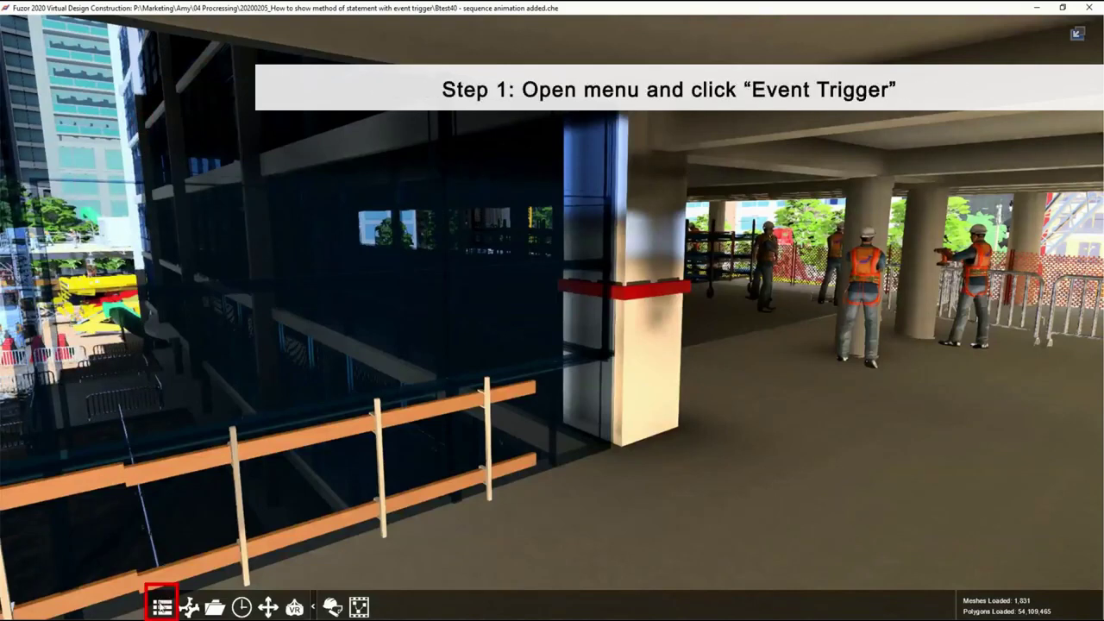
Create a new event trigger named Dialog.
left_click(161, 605)
scroll(73, 457, "down", 3)
scroll(73, 457, "down", 3)
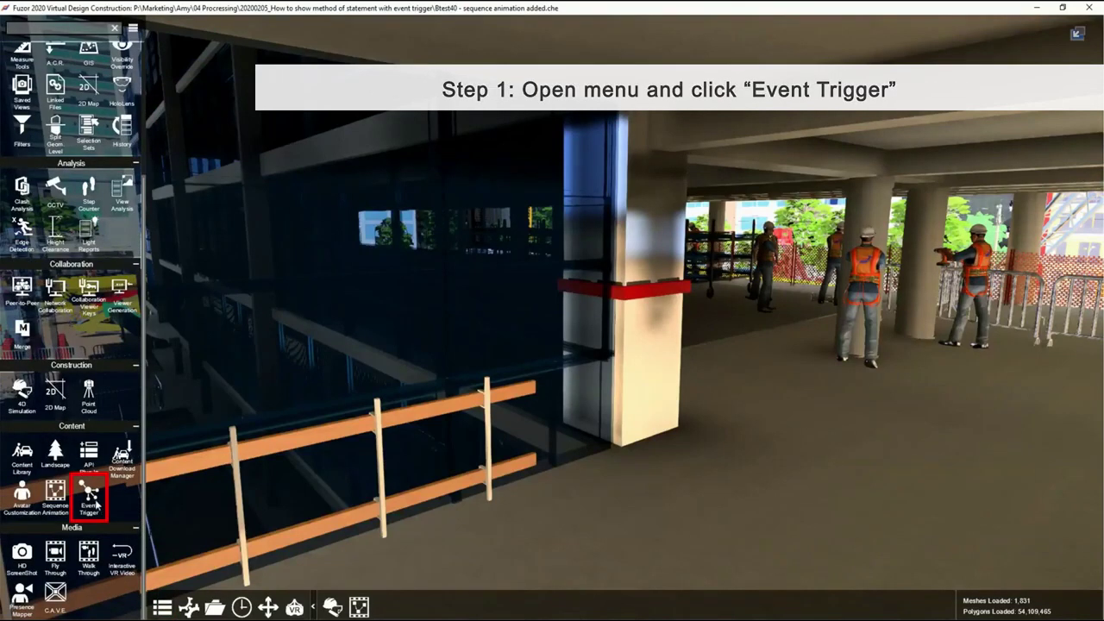
left_click(94, 499)
left_click(53, 589)
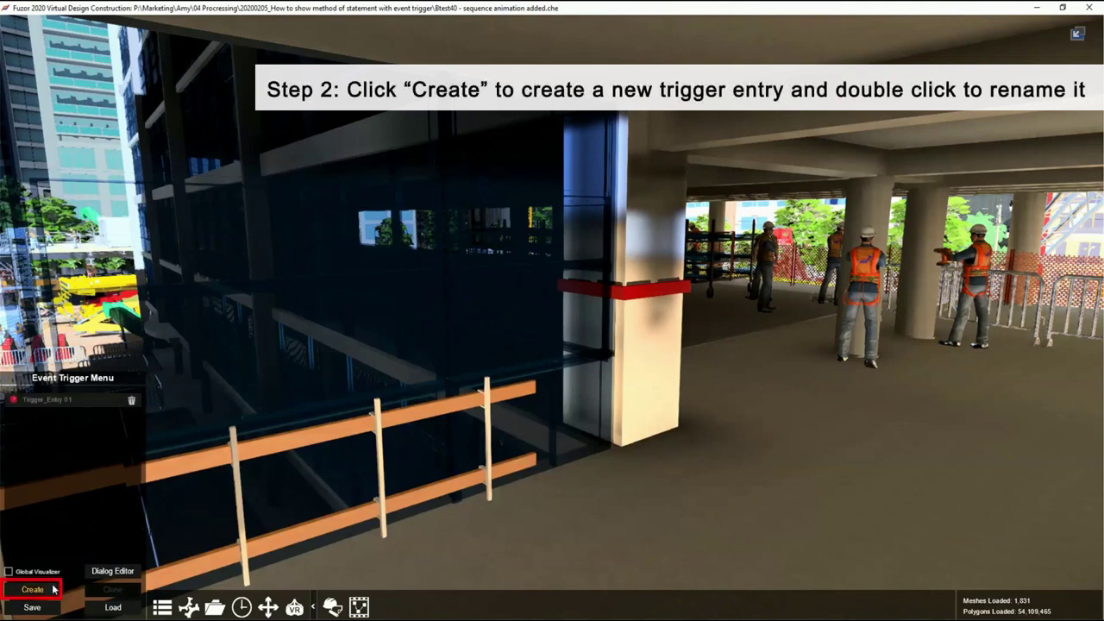
left_click(87, 406)
type("Dialog")
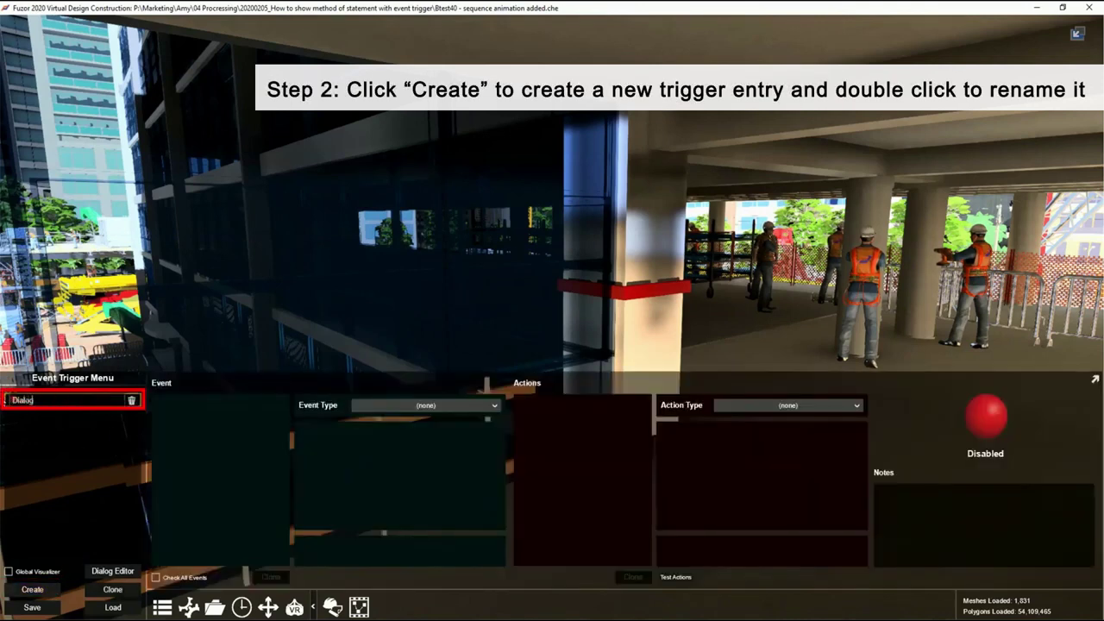
key("Return")
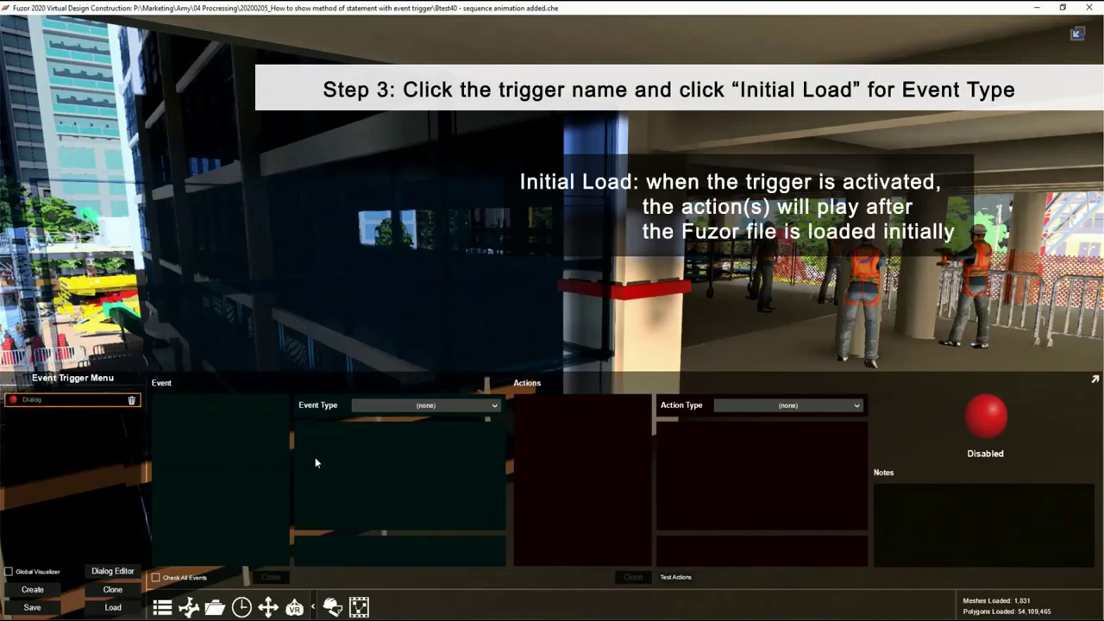
Set the trigger's event to Initial Load Event and its action to Toggle Custom Dialog.
left_click(452, 409)
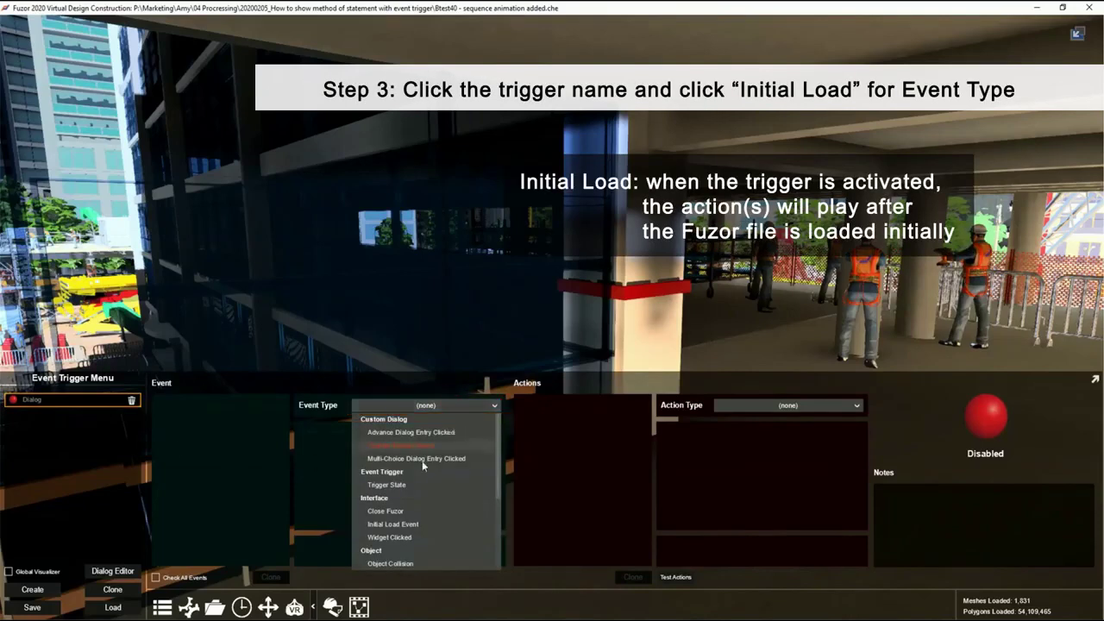
left_click(393, 524)
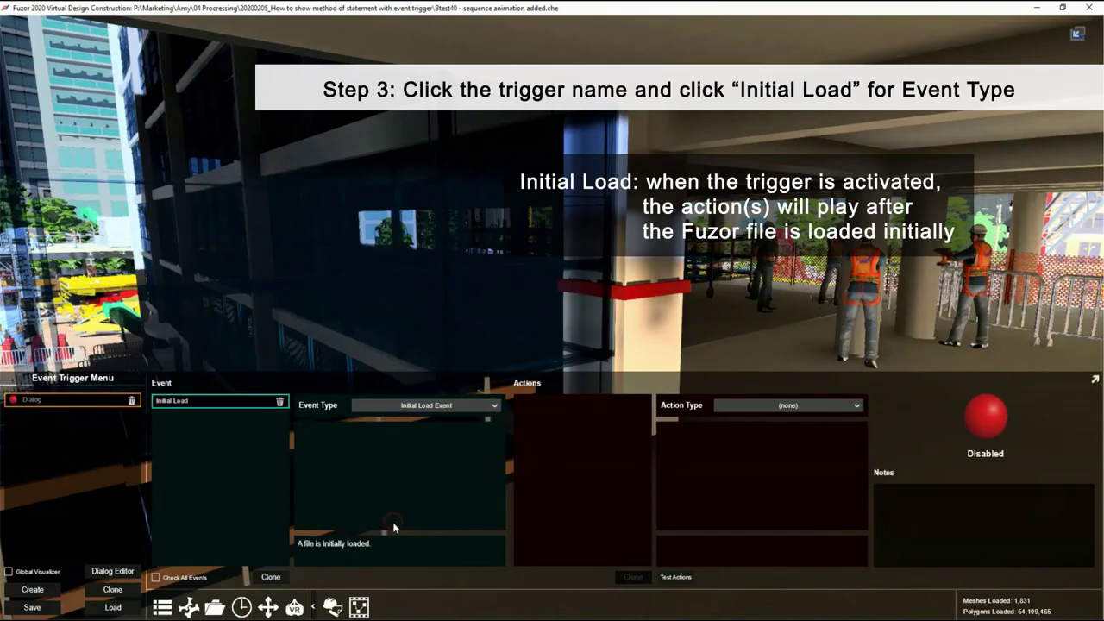
left_click(751, 411)
scroll(777, 456, "down", 2)
scroll(776, 455, "down", 2)
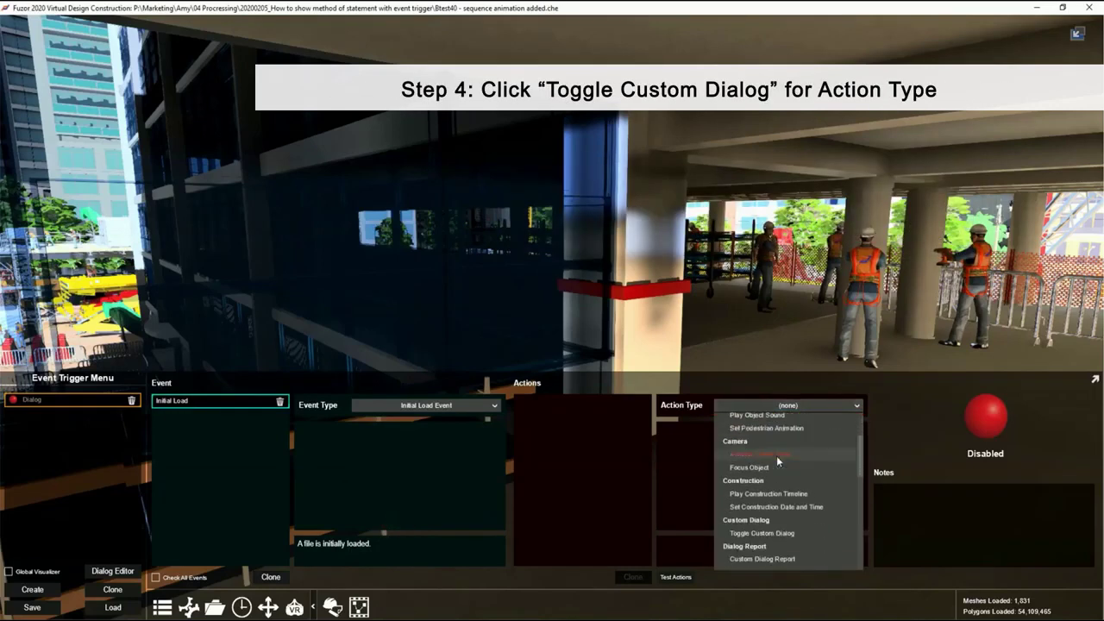
left_click(778, 526)
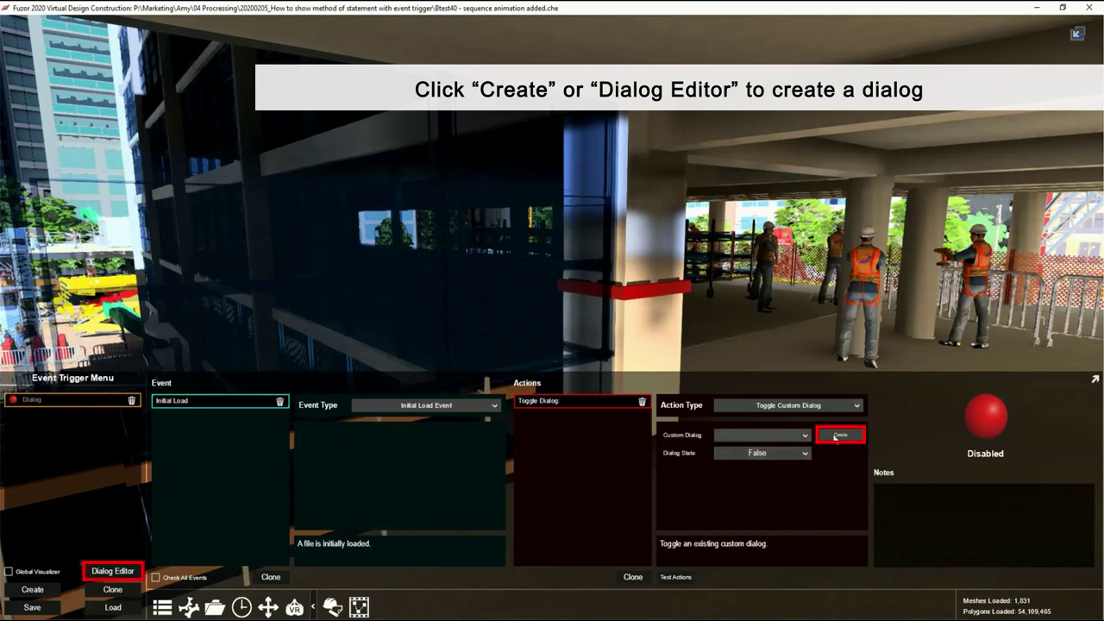
Build an Advance Multi-Selection dialog with buttons Step 1 through Step 4.
left_click(108, 574)
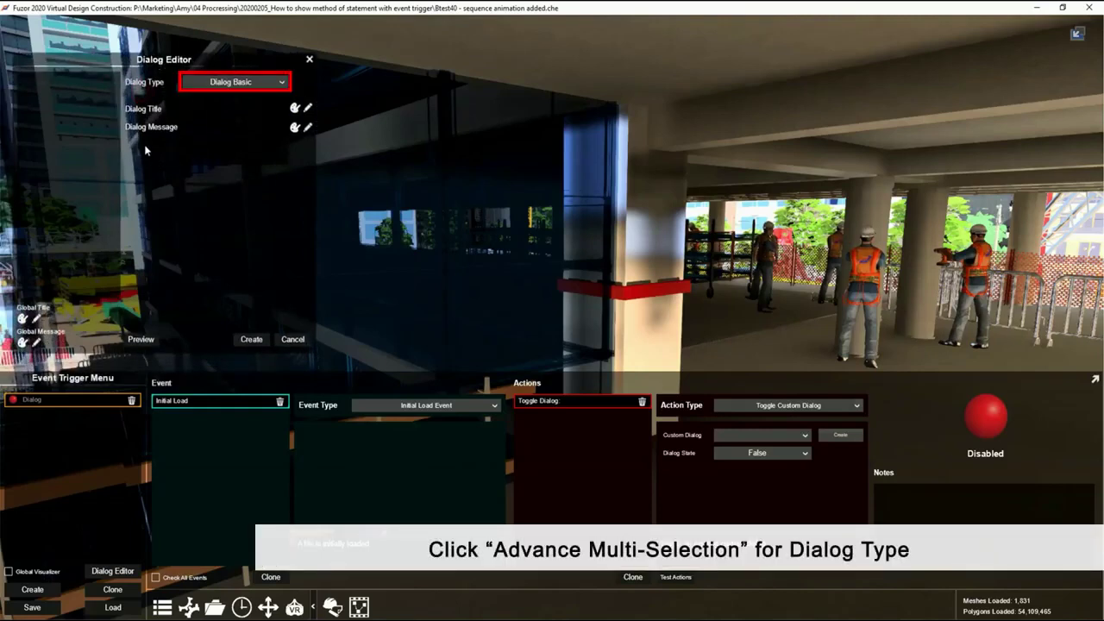
left_click(214, 84)
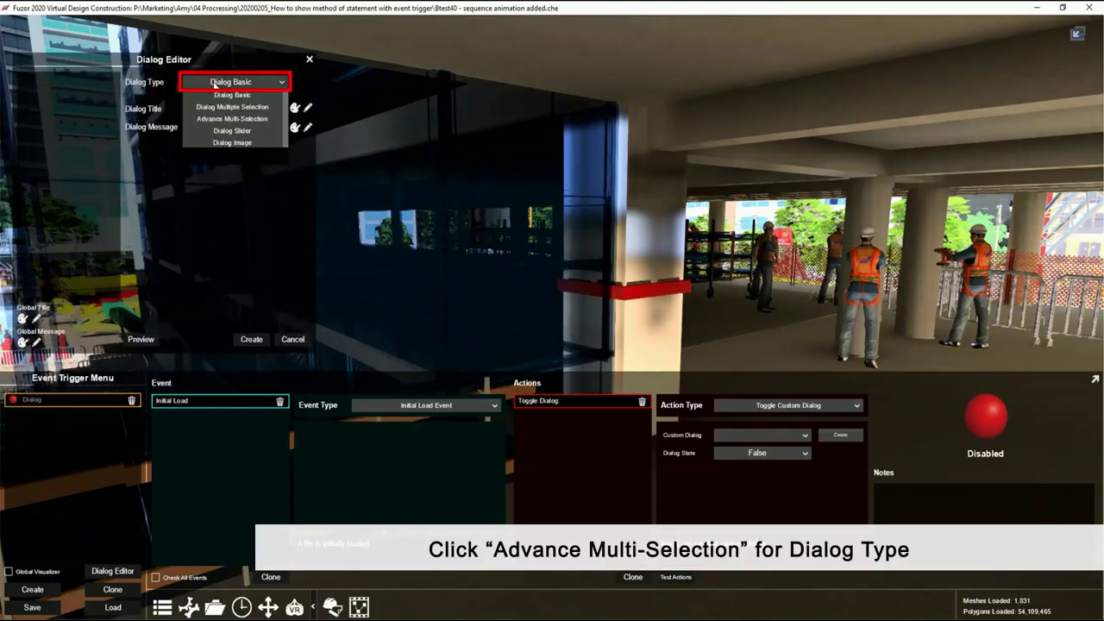
left_click(247, 122)
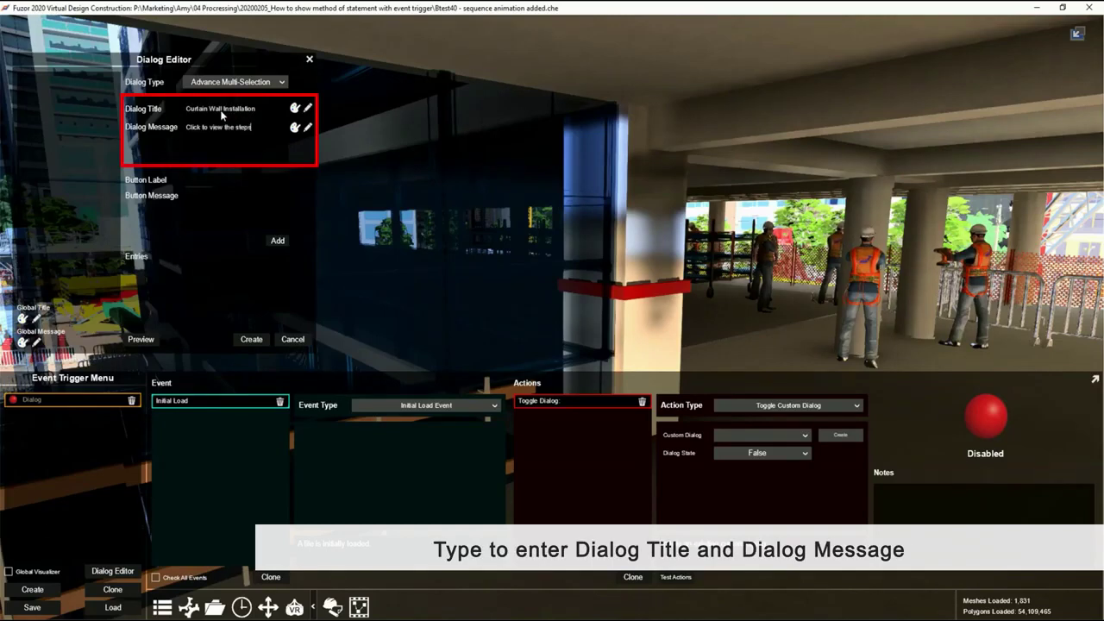
left_click(277, 241)
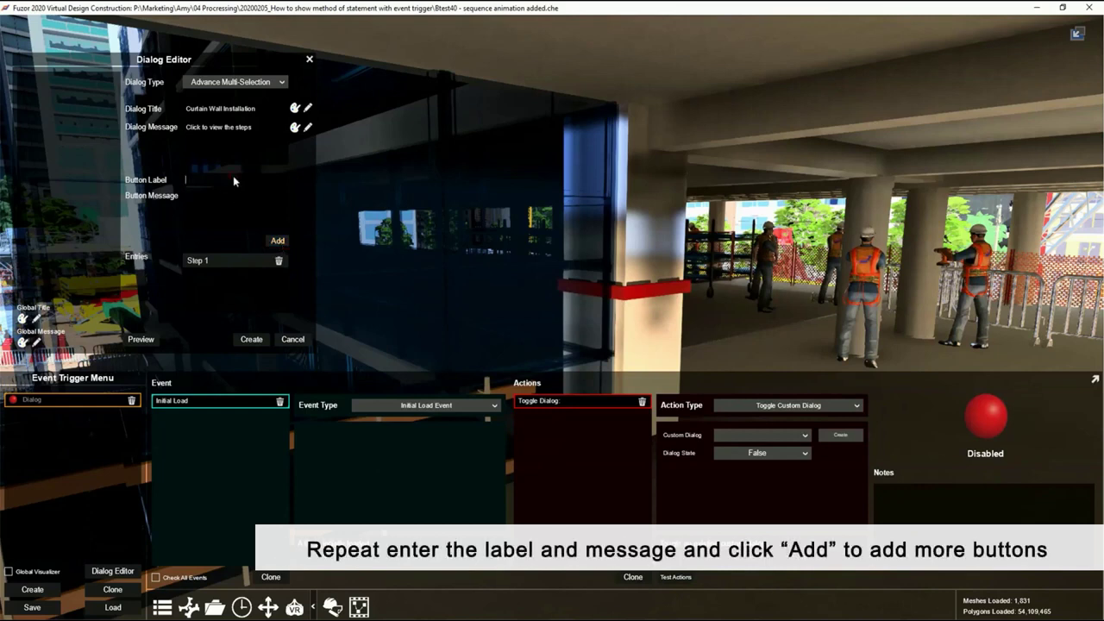
type("Step 4")
left_click(280, 242)
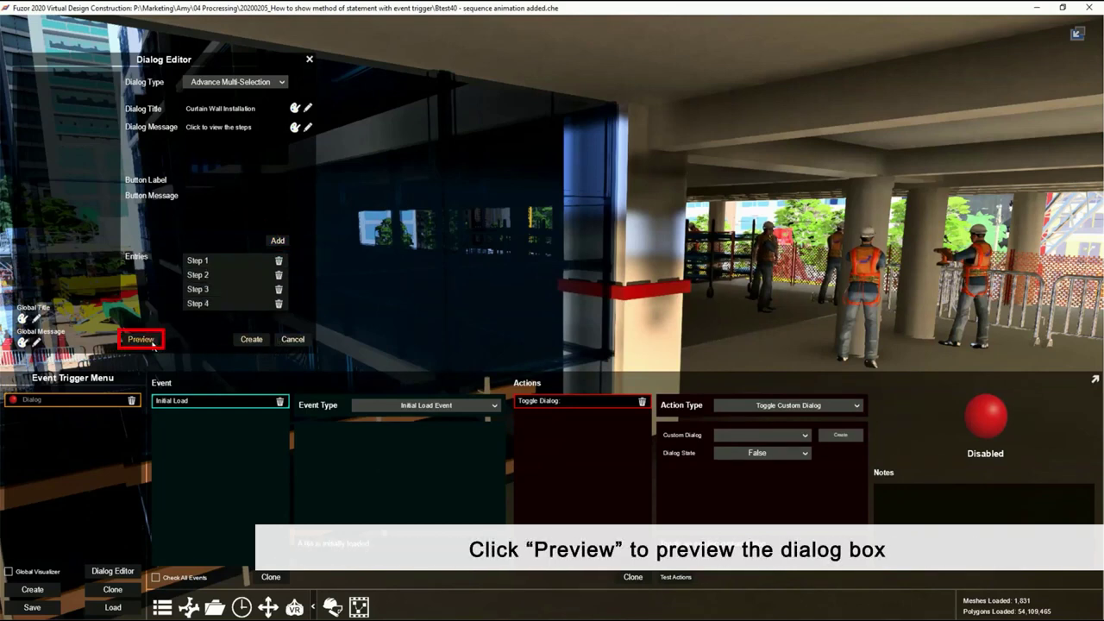
Enlarge the dialog preview to show all four steps, place it upper right, and save.
left_click(153, 345)
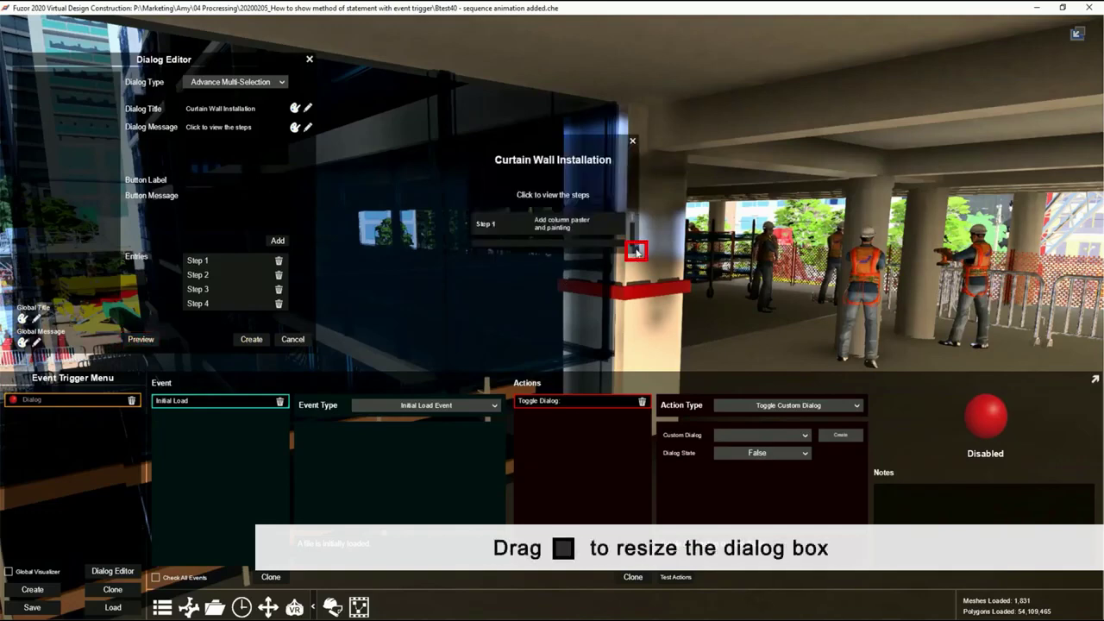
left_click_drag(636, 251, 644, 339)
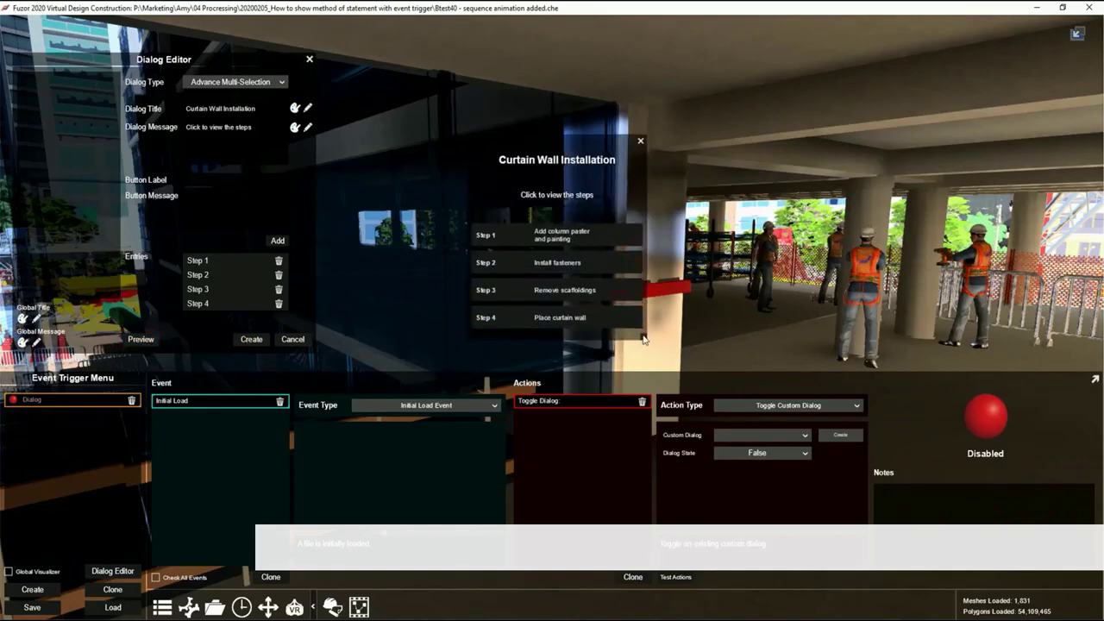
left_click_drag(522, 148, 972, 68)
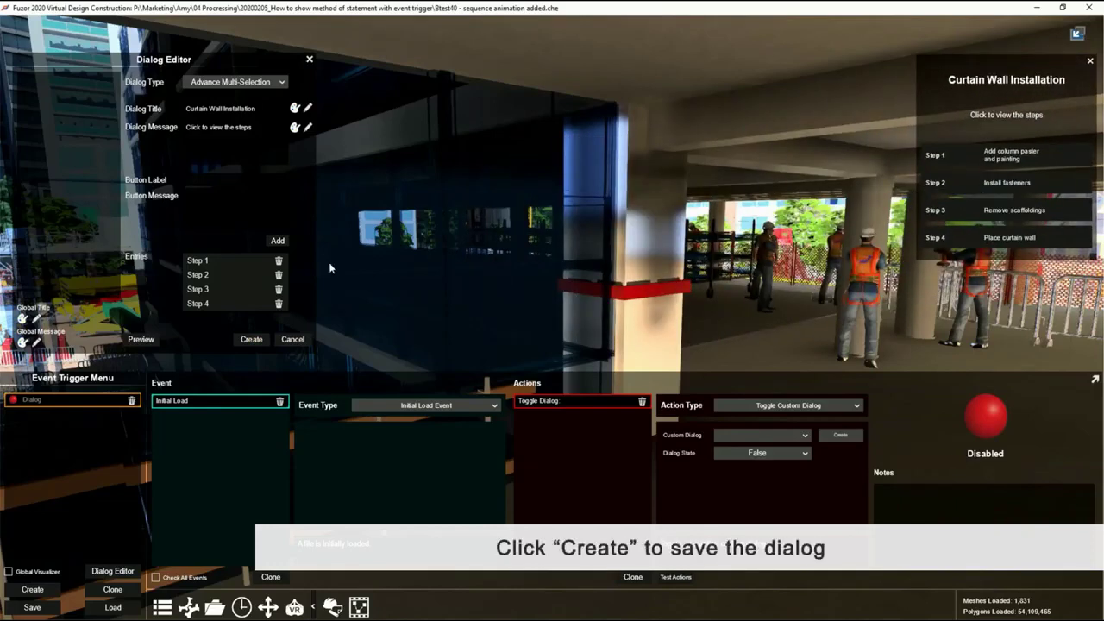
left_click(237, 339)
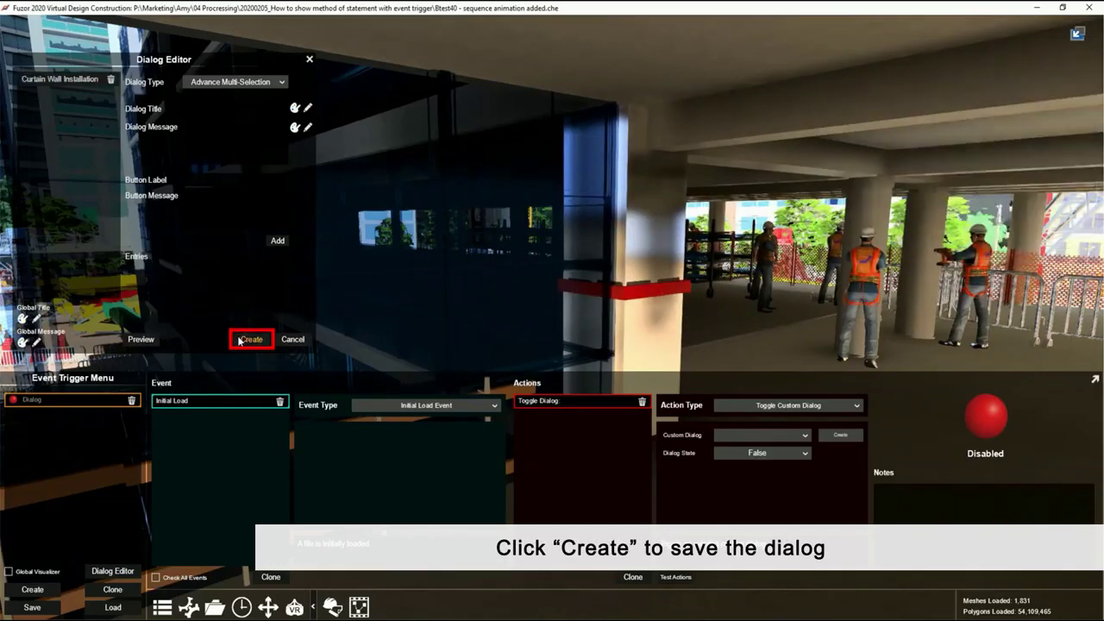
Move the Curtain Wall Installation dialog to the scene centre, enlarge it, save, and close the editor.
left_click(57, 80)
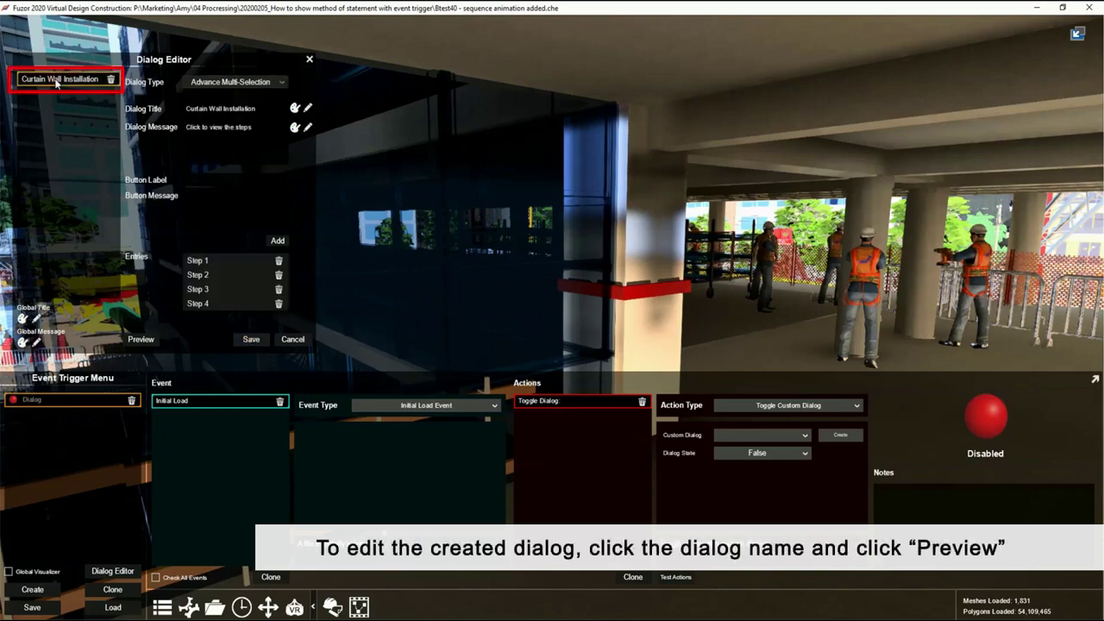
left_click(142, 339)
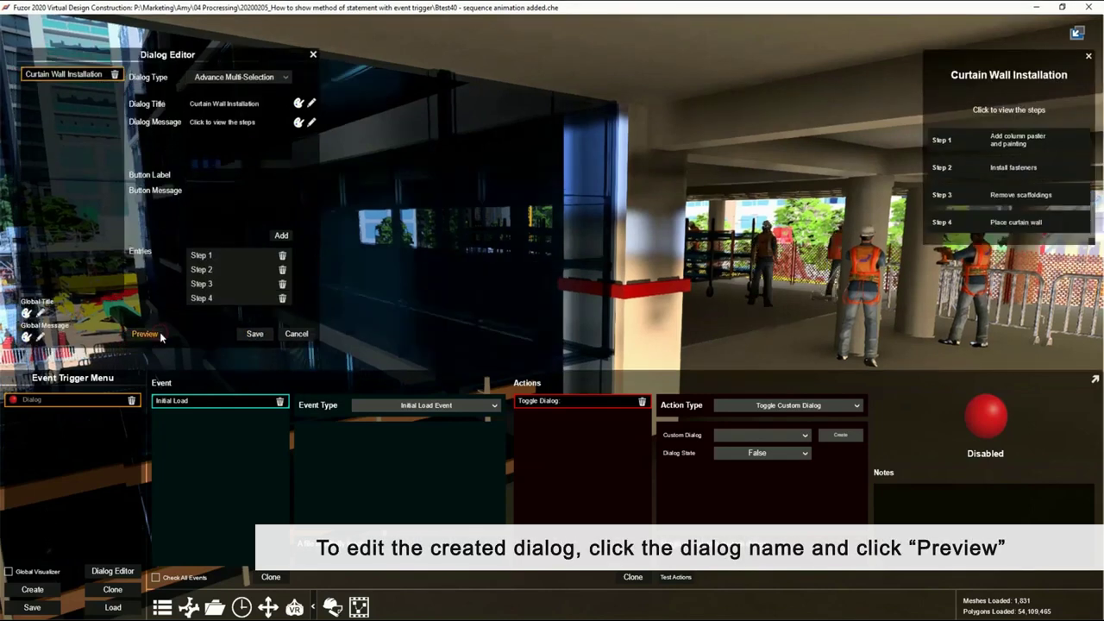
left_click_drag(1025, 57, 623, 140)
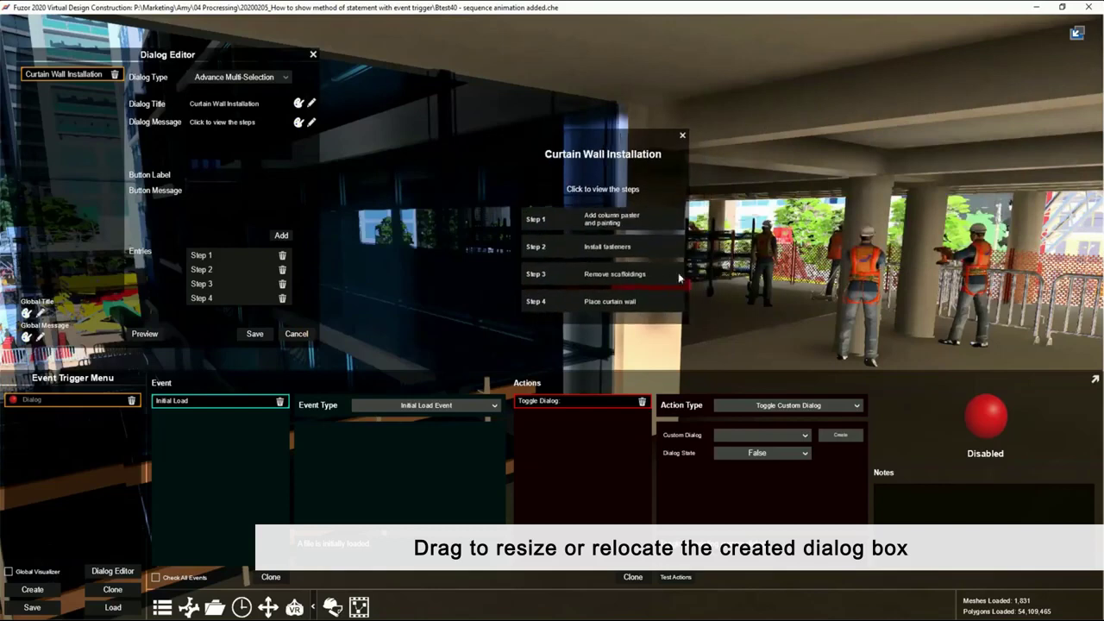
mouse_move(690, 321)
left_mouse_down()
mouse_move(713, 343)
mouse_move(736, 338)
left_mouse_up()
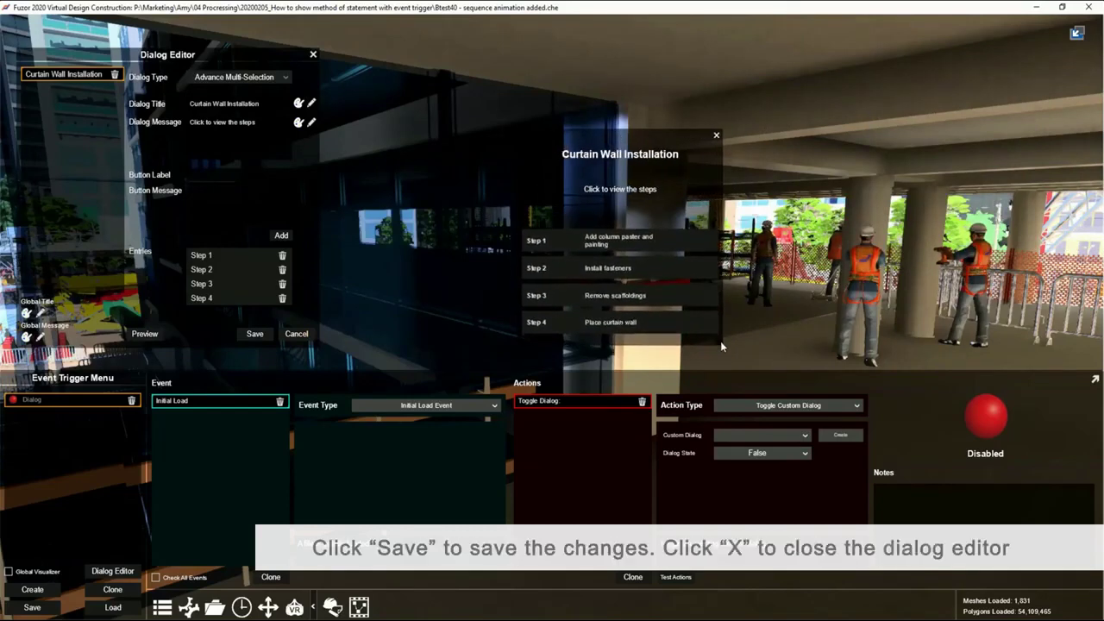
left_click(267, 337)
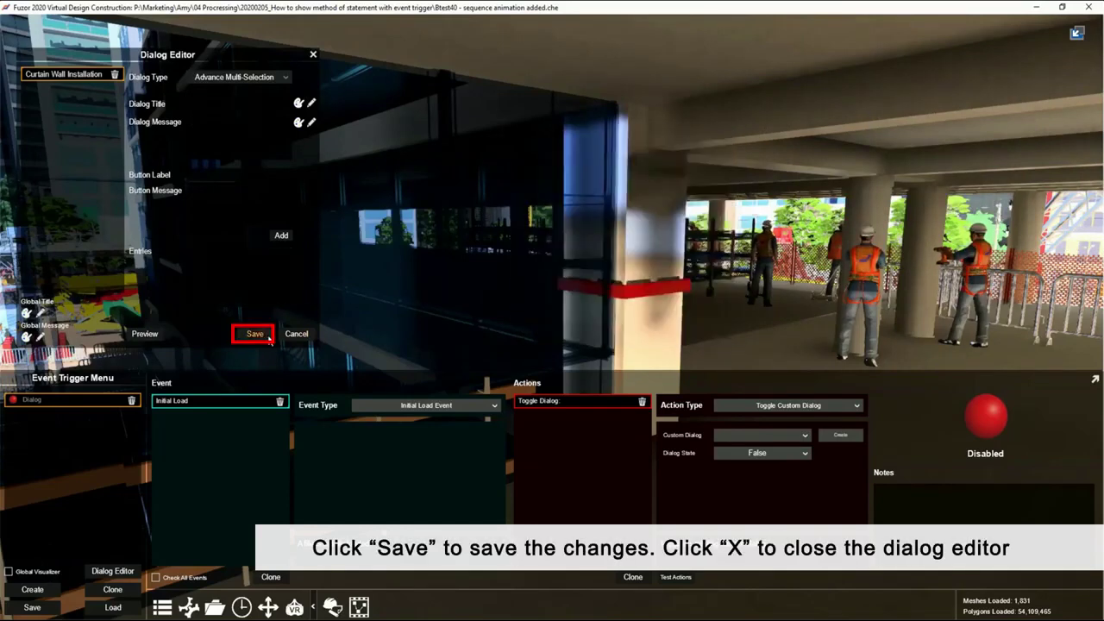
left_click(313, 55)
left_click(804, 435)
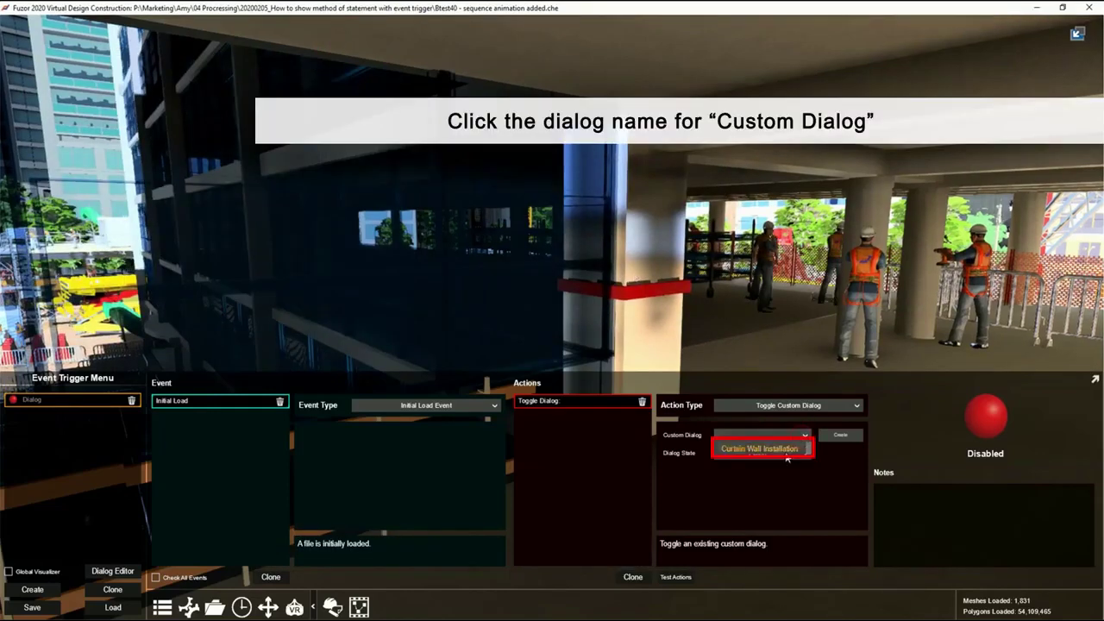
Make the Dialog trigger's action show Curtain Wall Installation with Dialog State True.
left_click(786, 449)
left_click(776, 453)
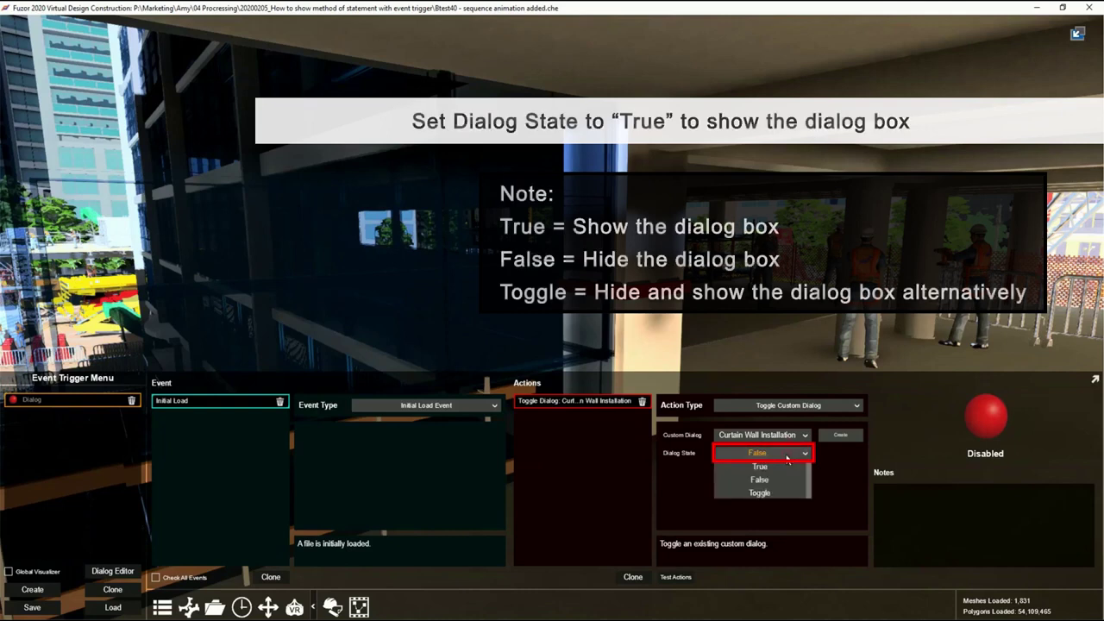
left_click(775, 468)
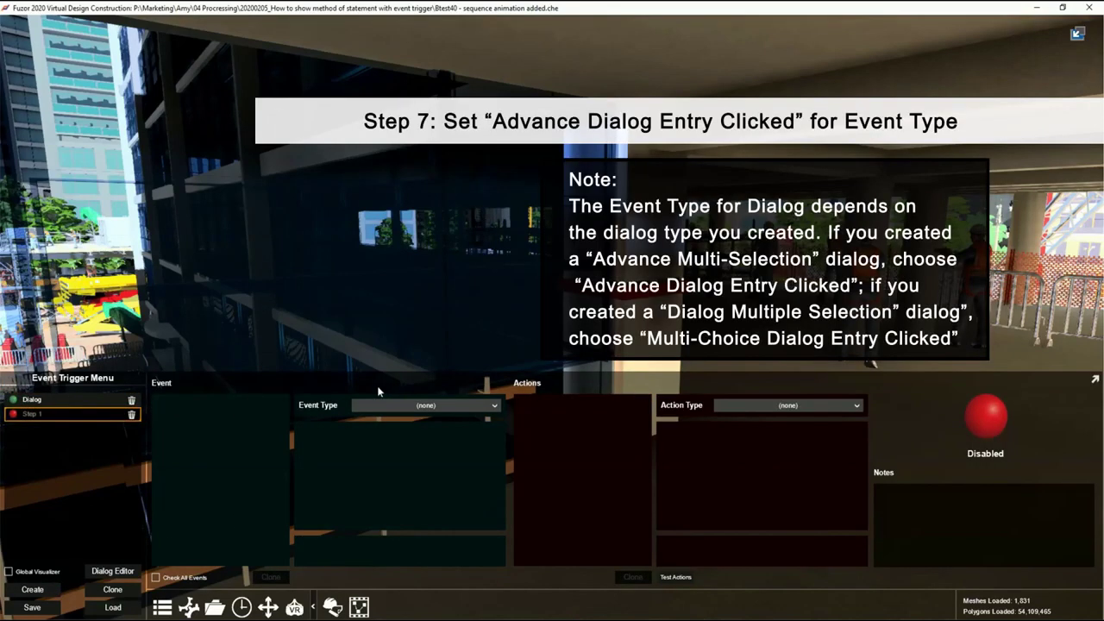
Set the event to Advance Dialog Entry Clicked on Curtain Wall Installation's Step 1 entry.
left_click(397, 405)
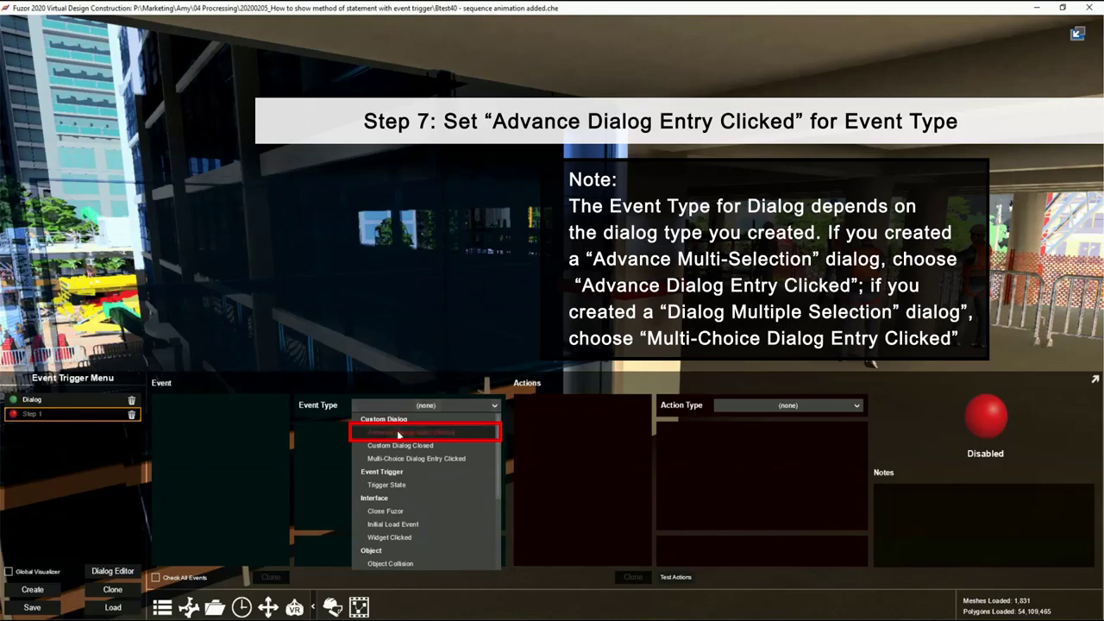
left_click(396, 432)
left_click(396, 434)
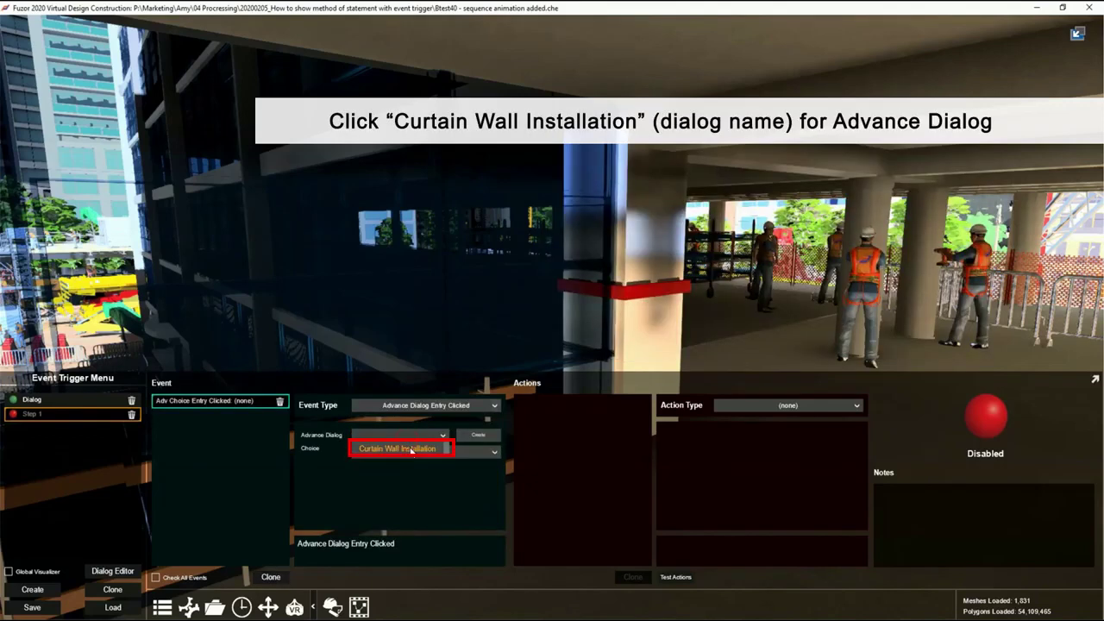
left_click(417, 453)
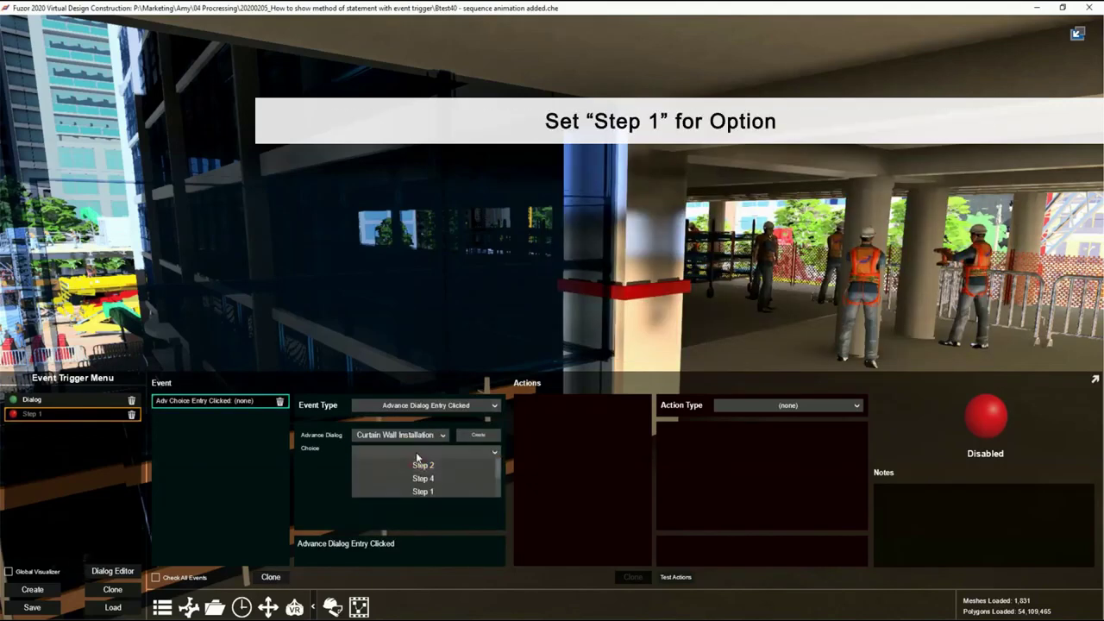
left_click(434, 492)
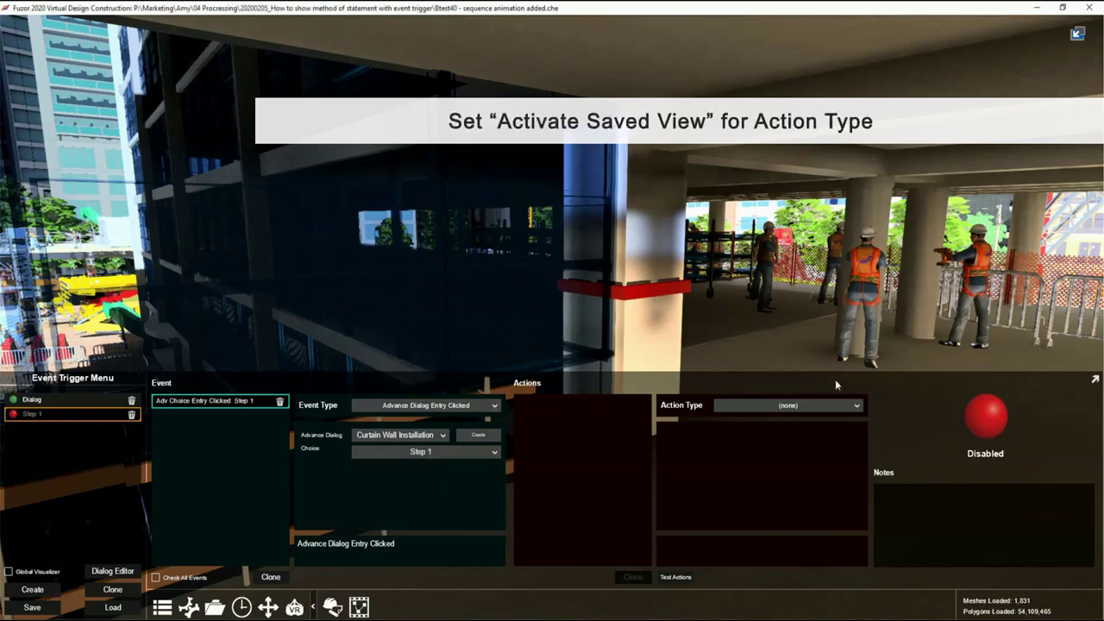
Set the action to Activate Saved View using the Step 1,2 view.
left_click(842, 406)
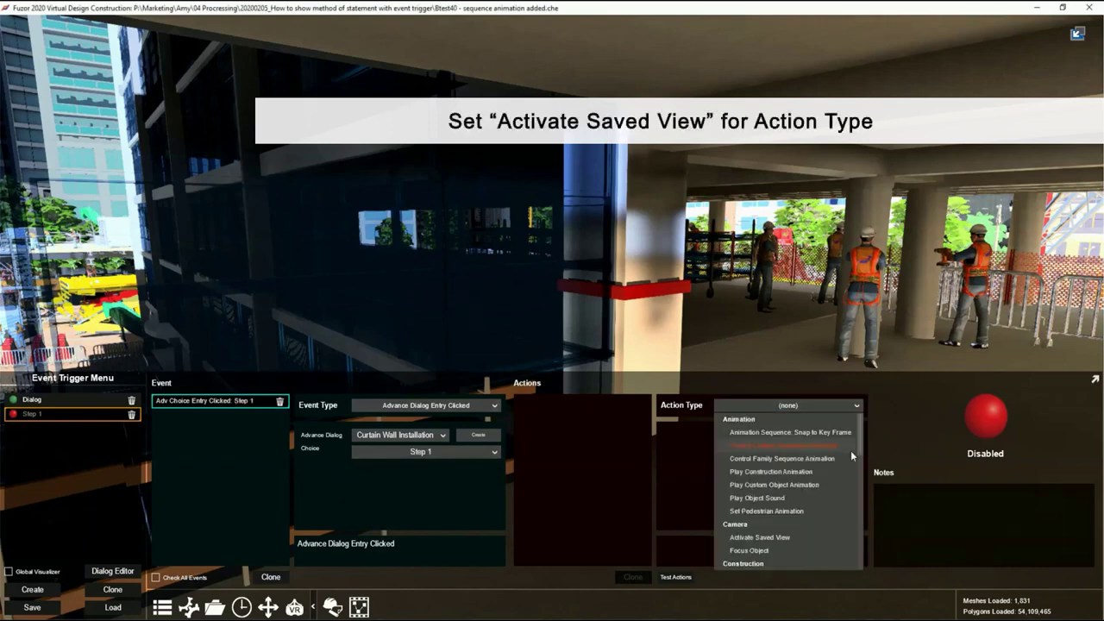
left_click(808, 535)
left_click(799, 436)
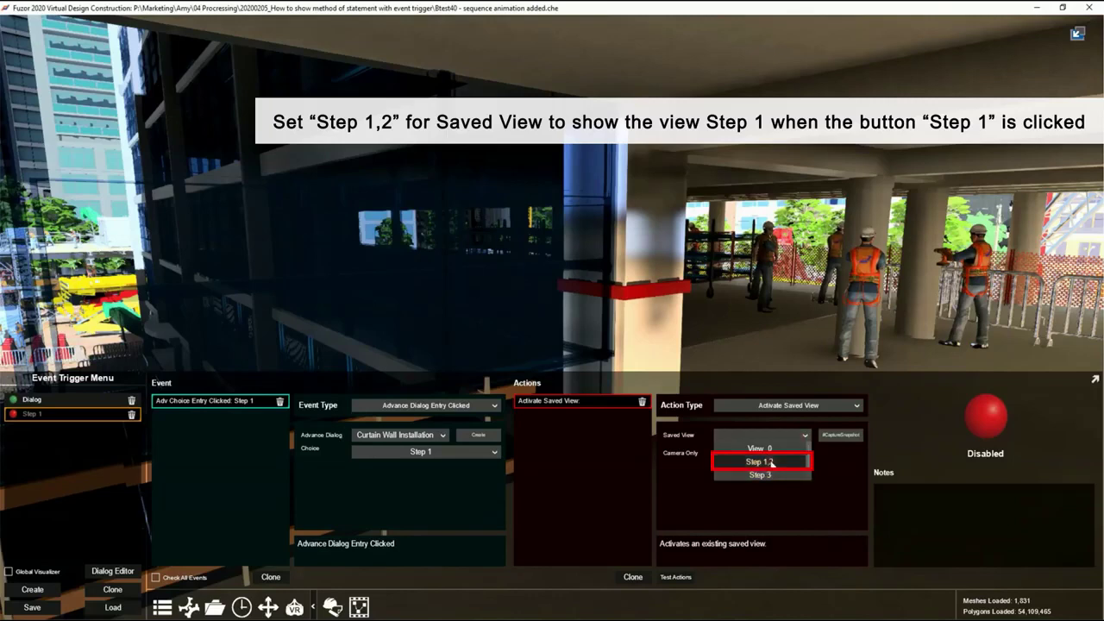
left_click(772, 463)
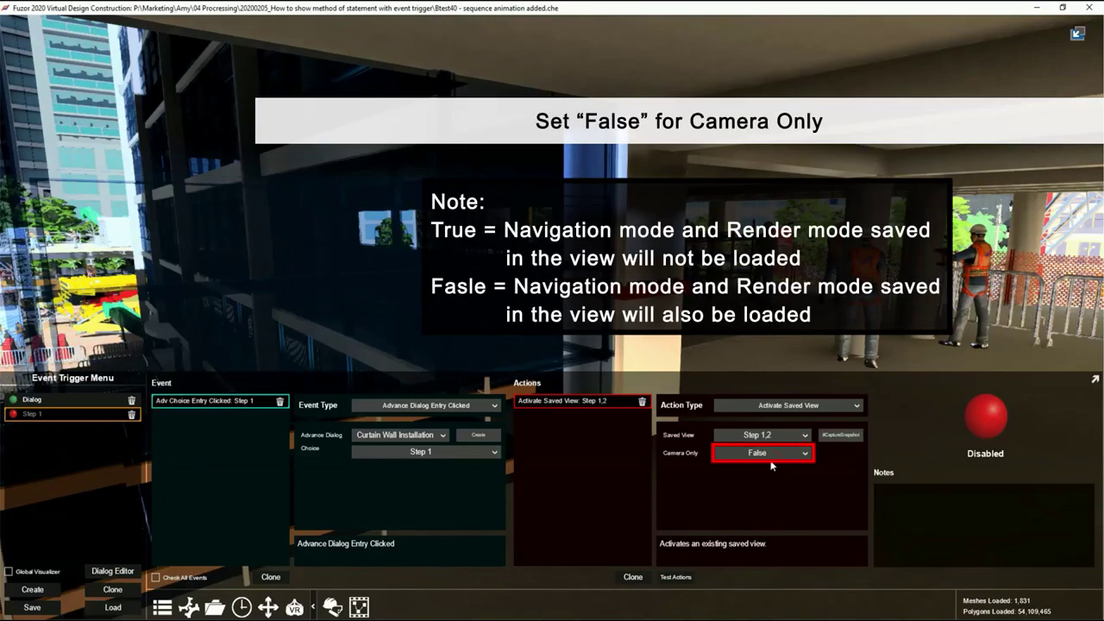
Add a Play Construction Timeline action and check the column task's planned dates.
left_click(790, 405)
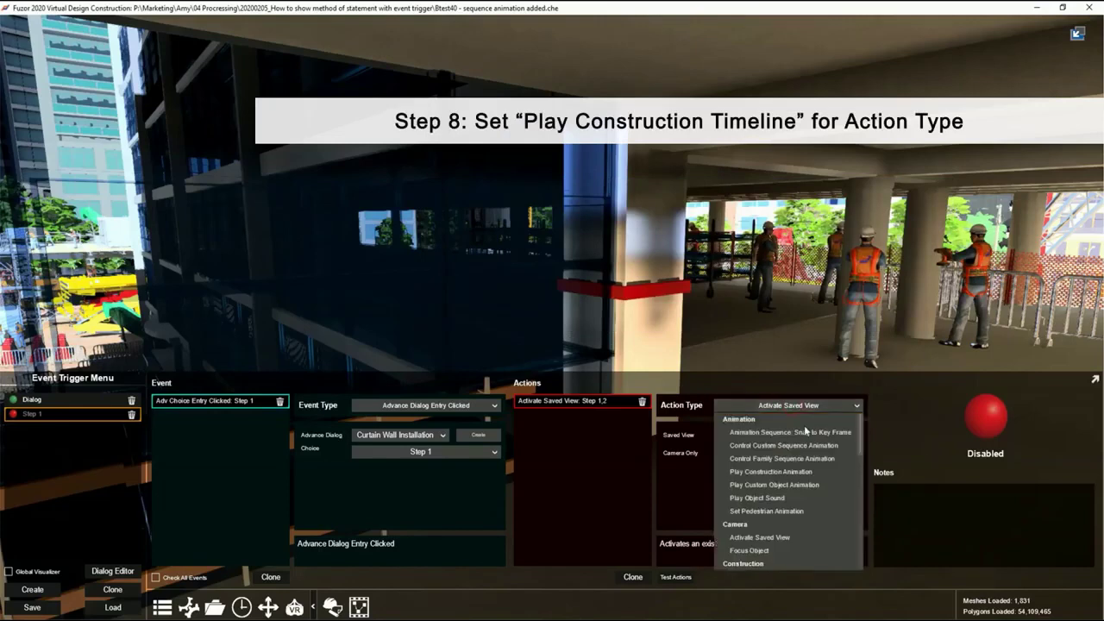
left_click(791, 521)
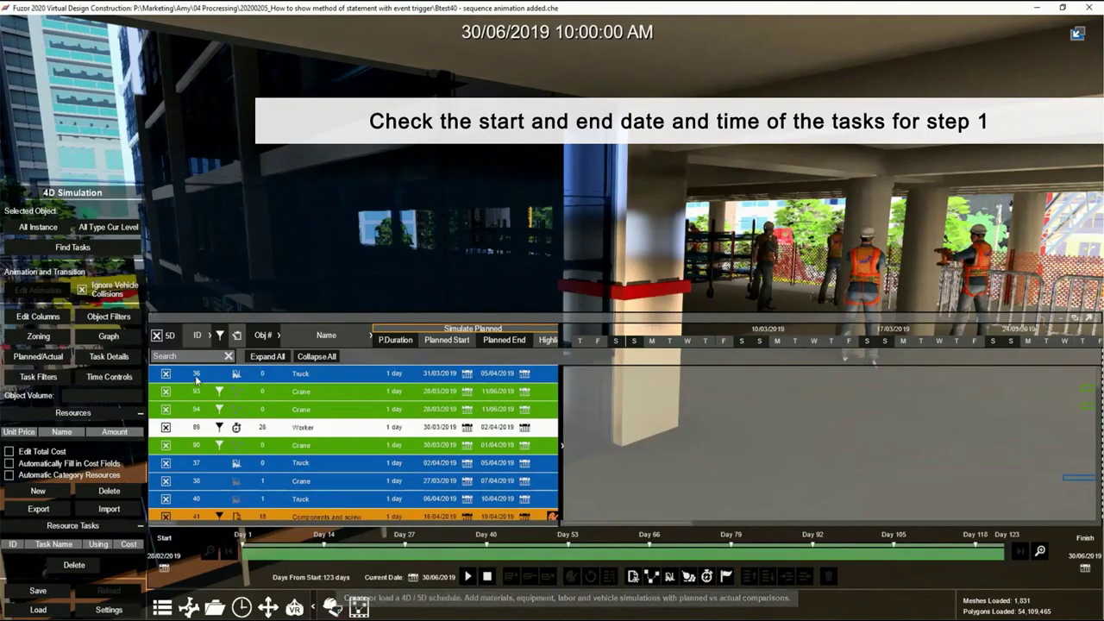
type("column")
left_click(467, 374)
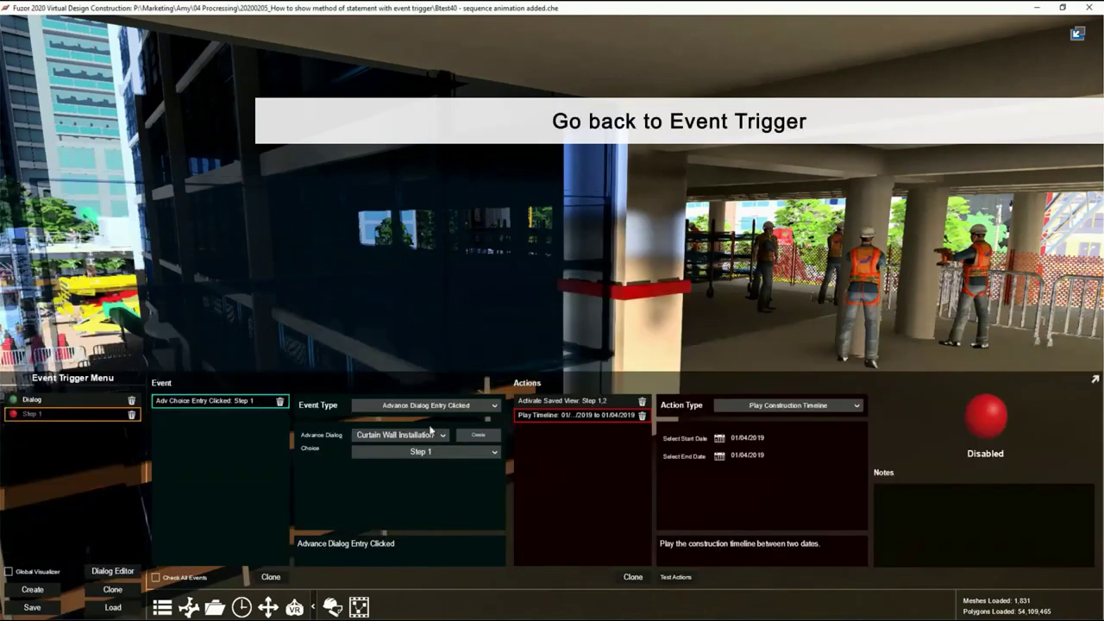
Set the timeline playback to run from 20/04/2019 to 21/04/2019.
left_click(719, 439)
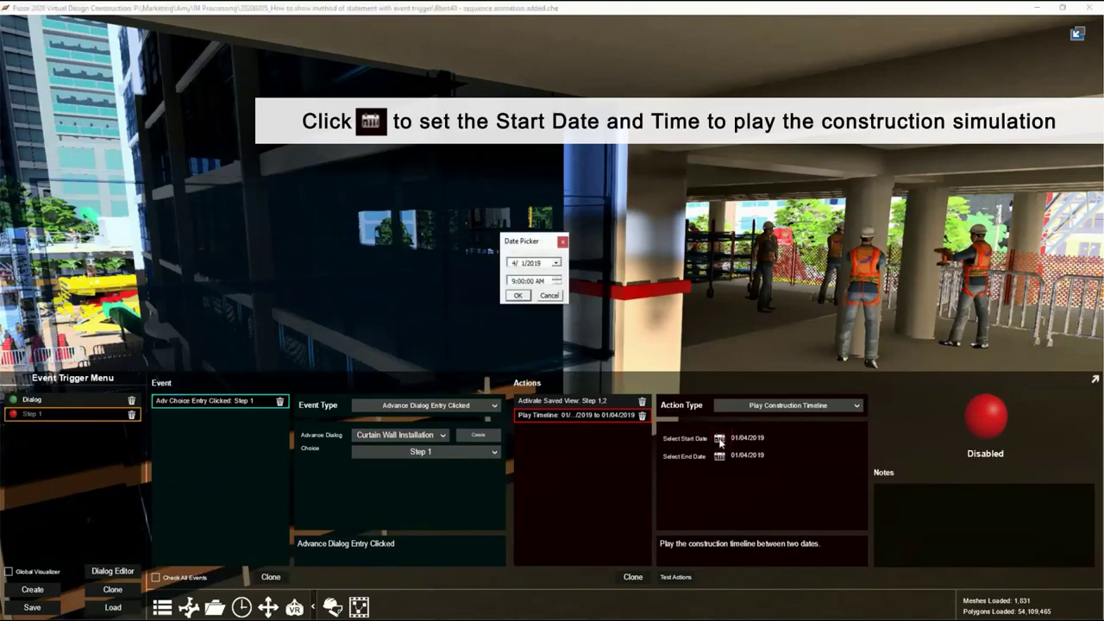
left_click(522, 263)
type("20")
left_click(518, 295)
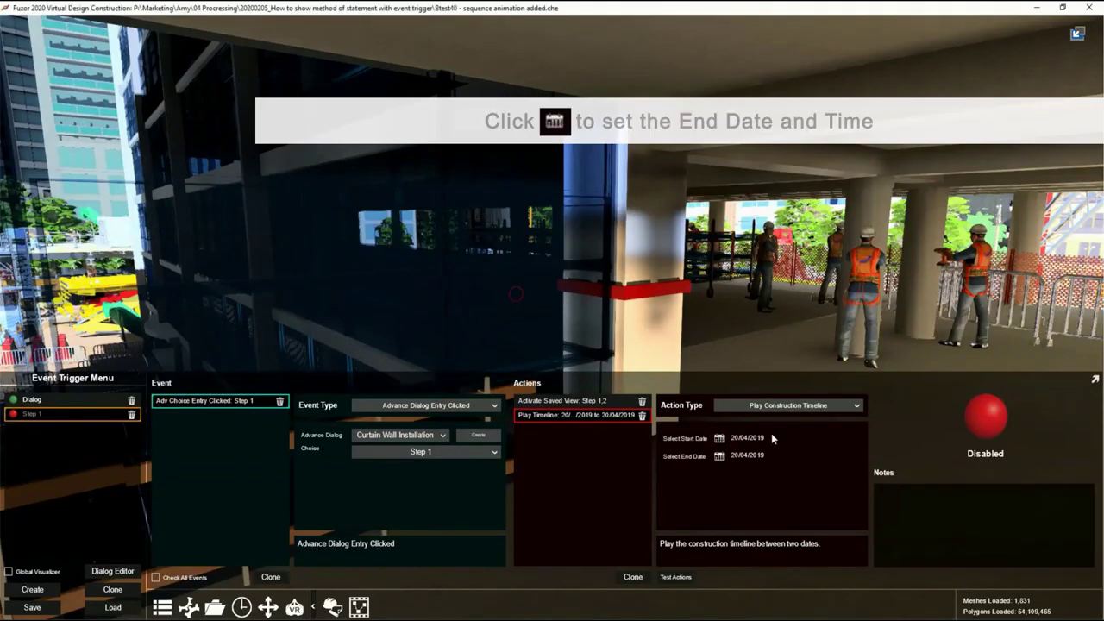
left_click(719, 456)
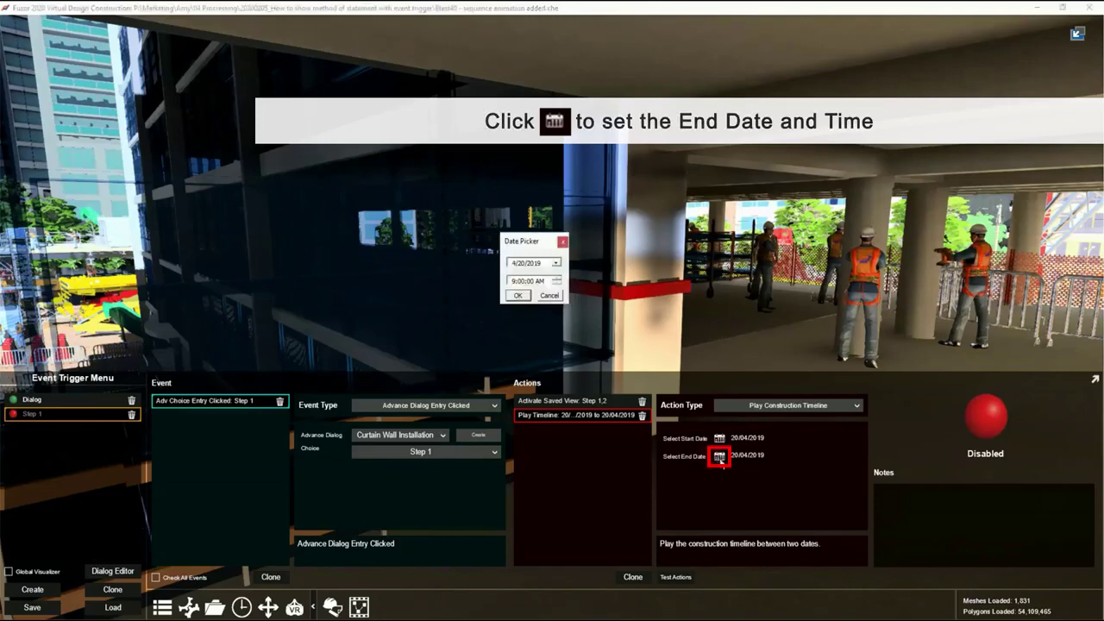
left_click(522, 263)
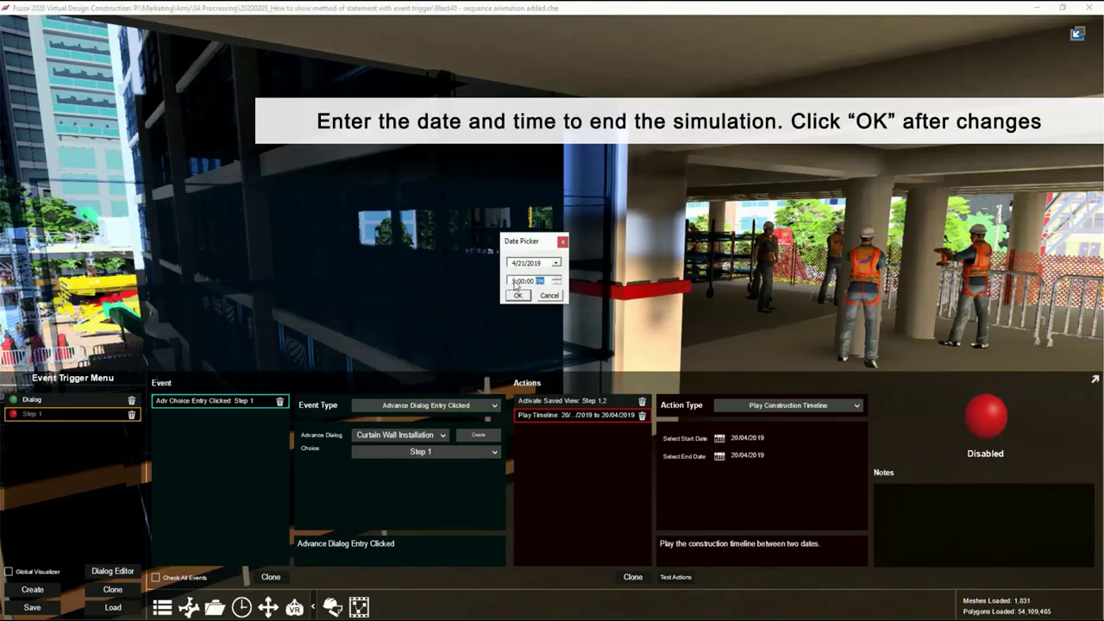
left_click(520, 295)
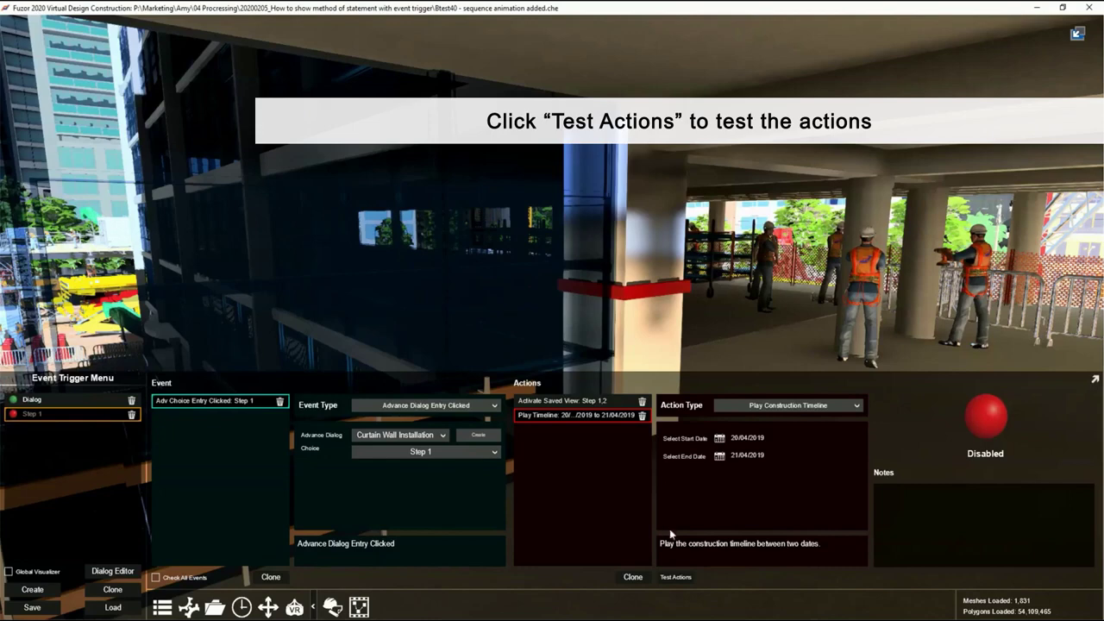
Test the Step 1 trigger's actions, enable it, and clone it.
left_click(688, 581)
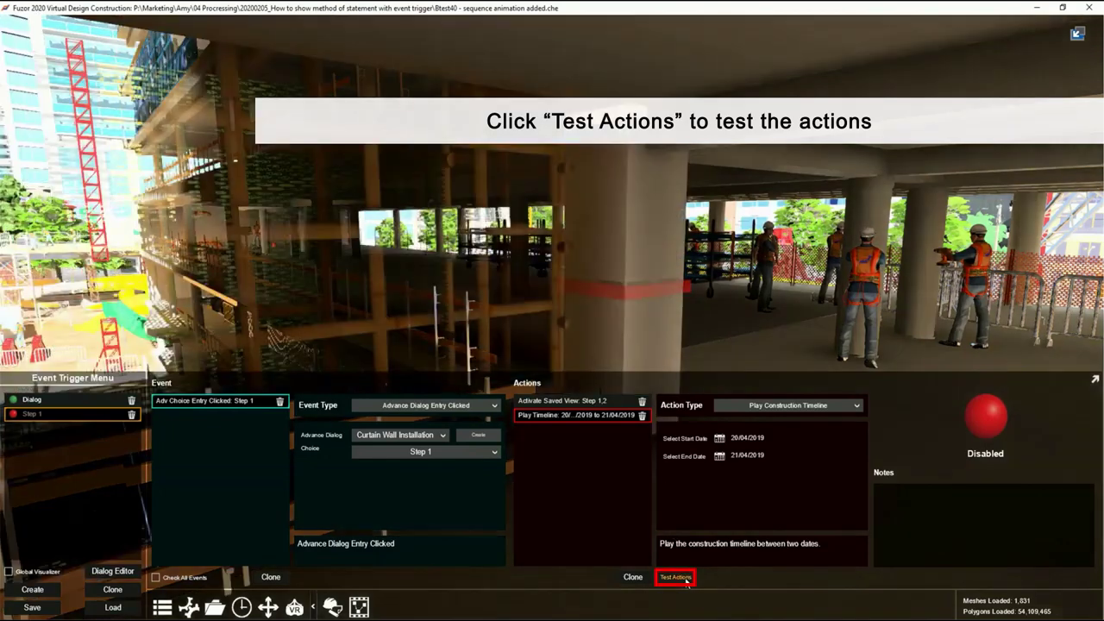
left_click(978, 428)
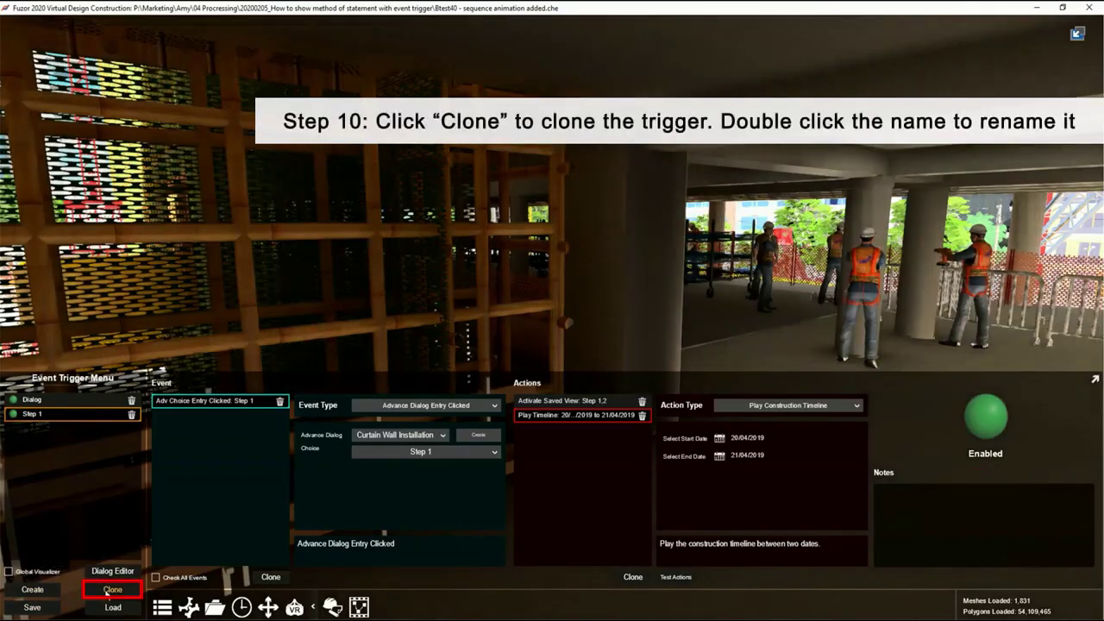
left_click(108, 592)
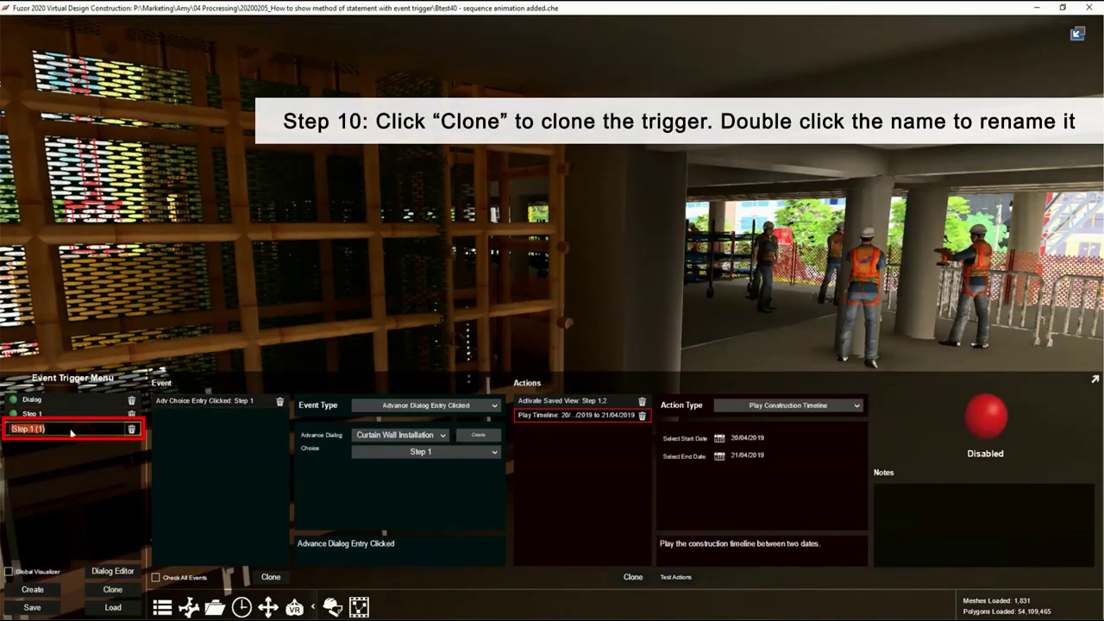
Rename the cloned trigger Step 2 and make it respond to the Step 2 entry.
key("BackSpace")
type("2")
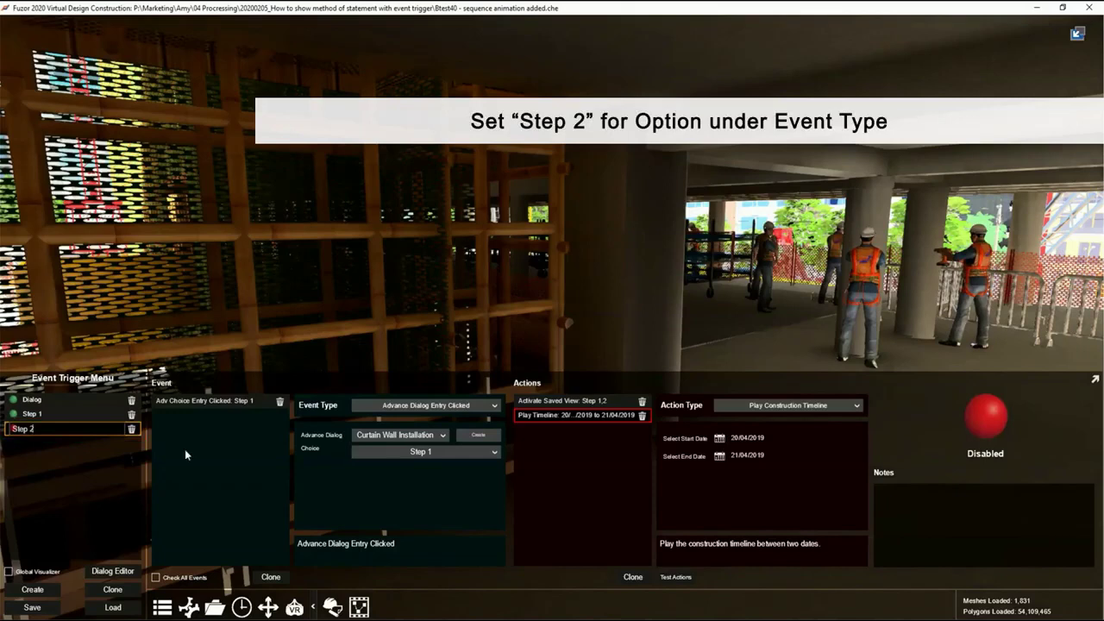
left_click(475, 452)
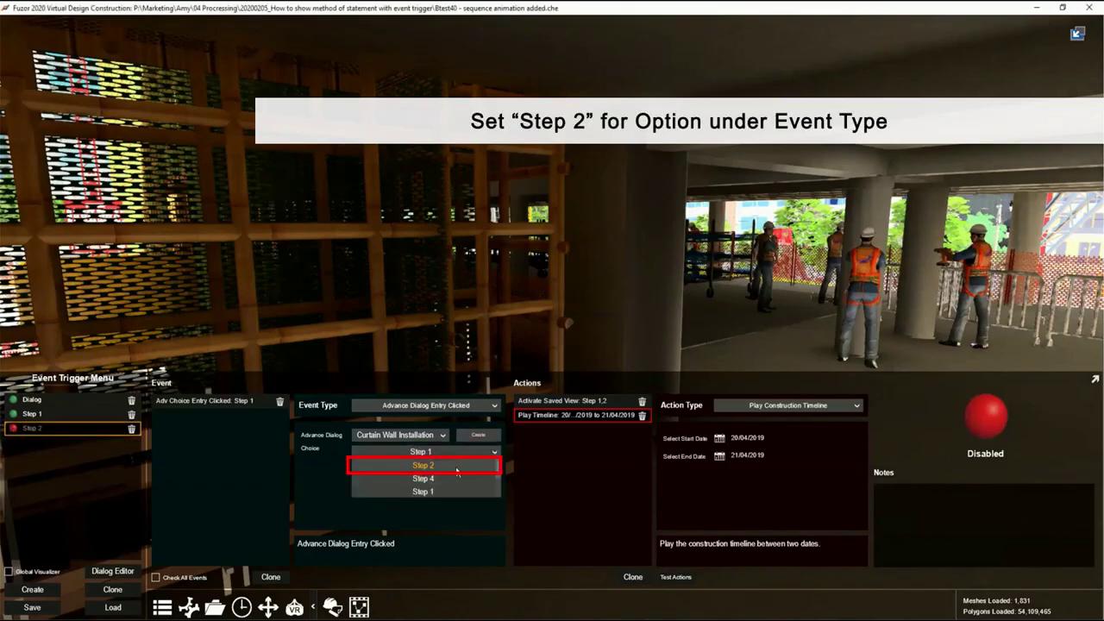
left_click(457, 466)
Set the timeline start and end dates to 22/04/2019 and enable the trigger.
left_click(719, 438)
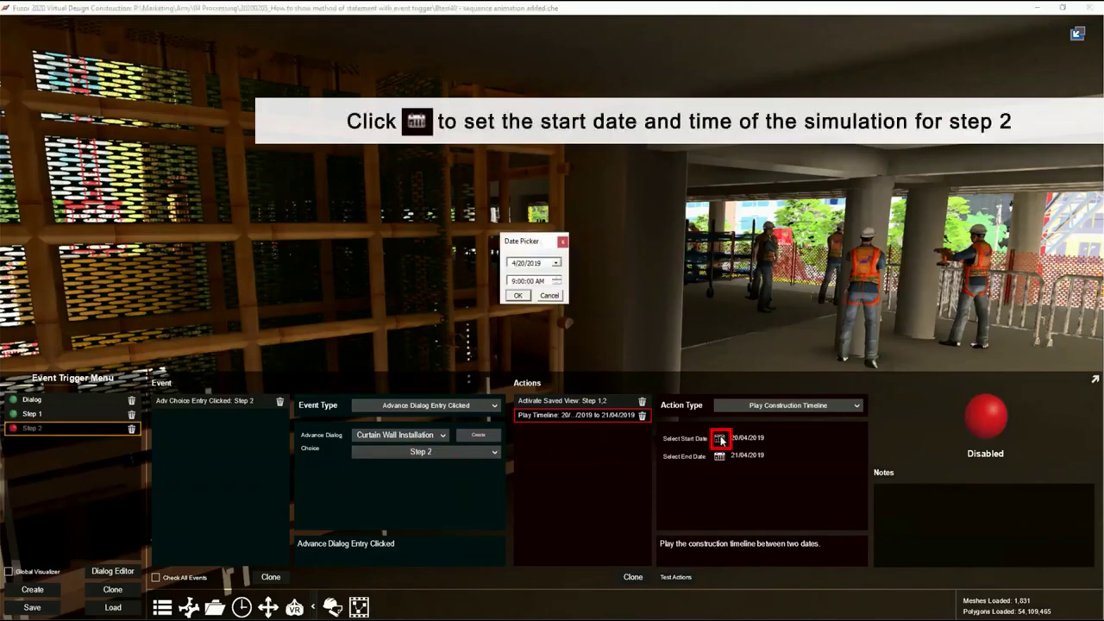
left_click(517, 295)
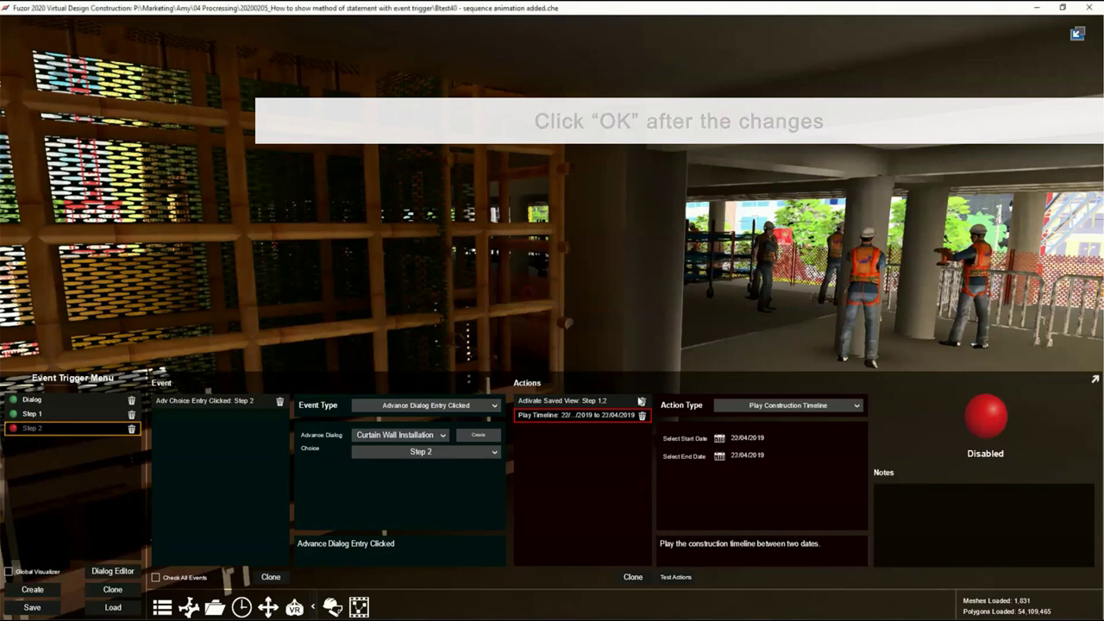
left_click(719, 455)
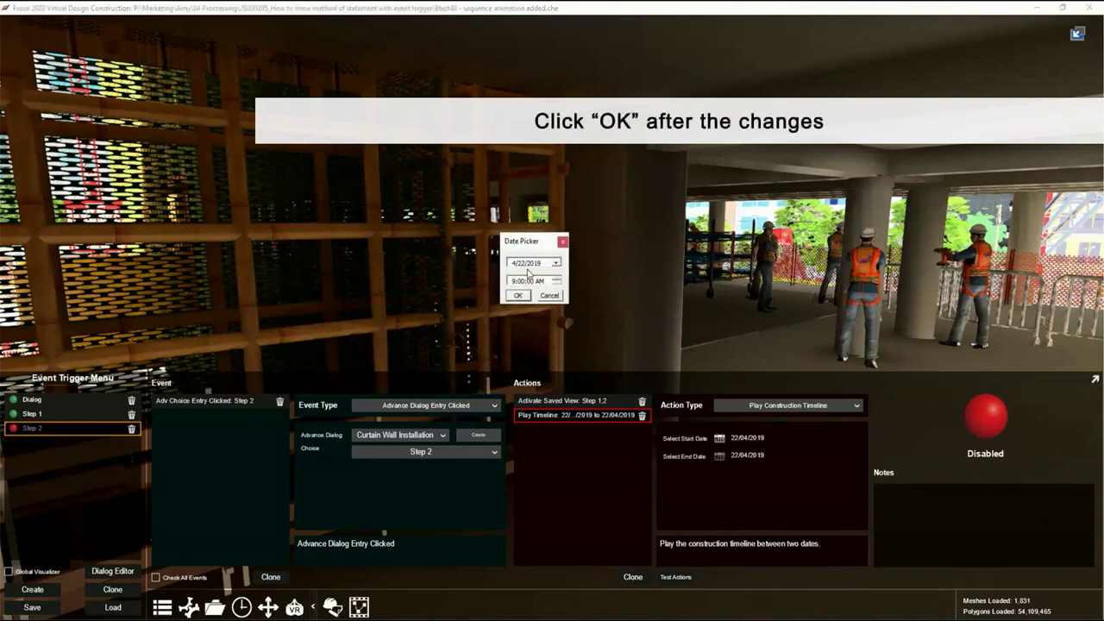
left_click(517, 295)
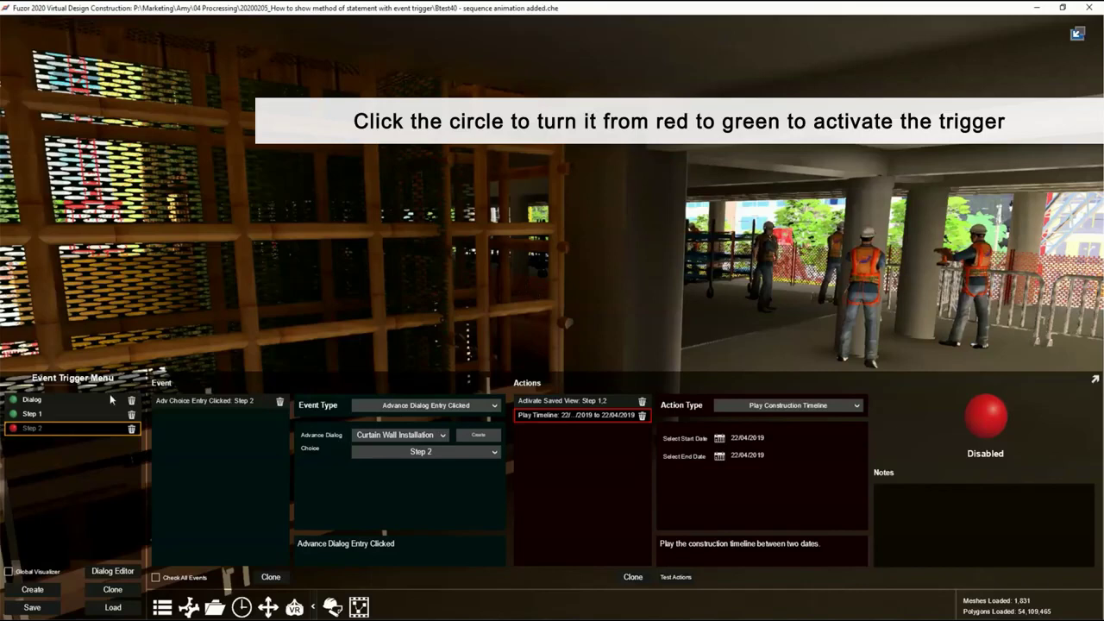
left_click(13, 428)
Rename the clone Step 3, respond to the Step 3 entry, and activate the Step 3 saved view.
double_click(31, 444)
type("Step 3")
key("Return")
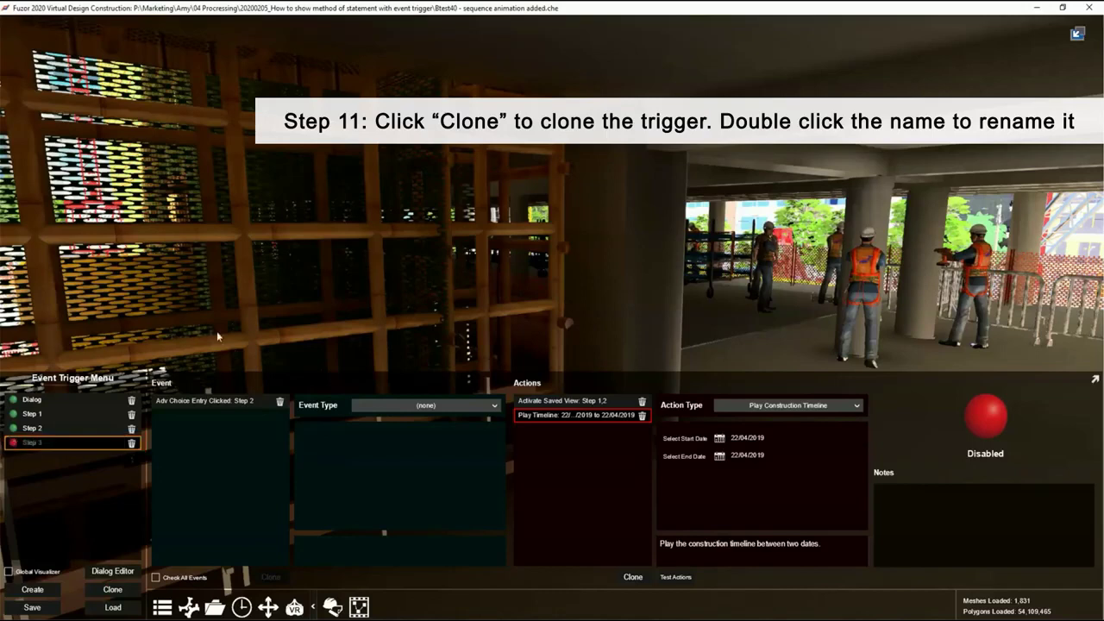
left_click(231, 402)
left_click(421, 452)
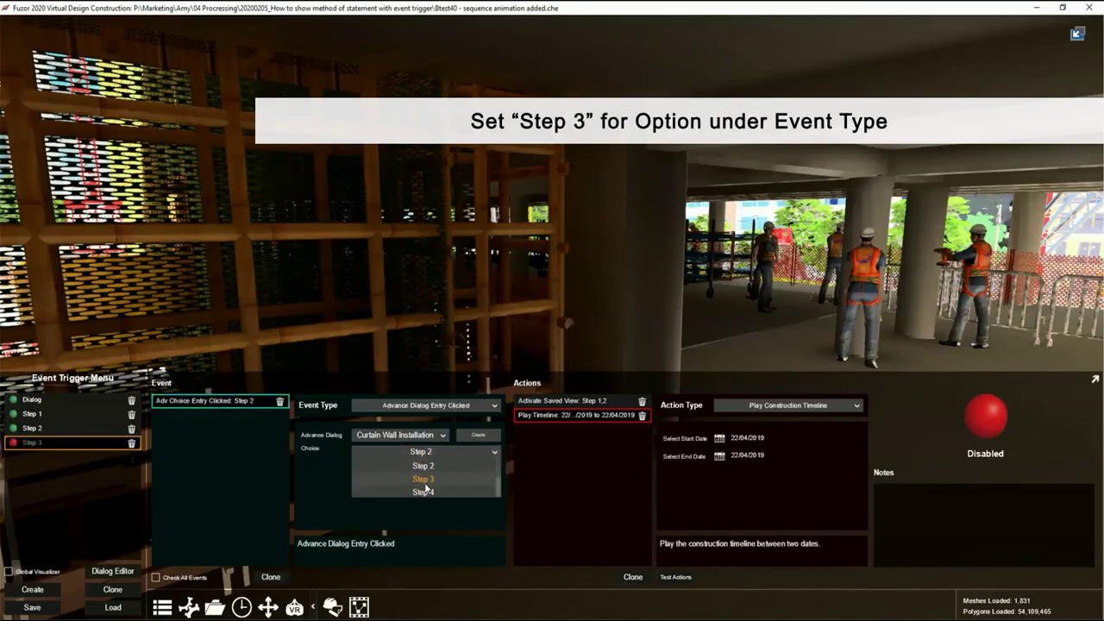
left_click(424, 478)
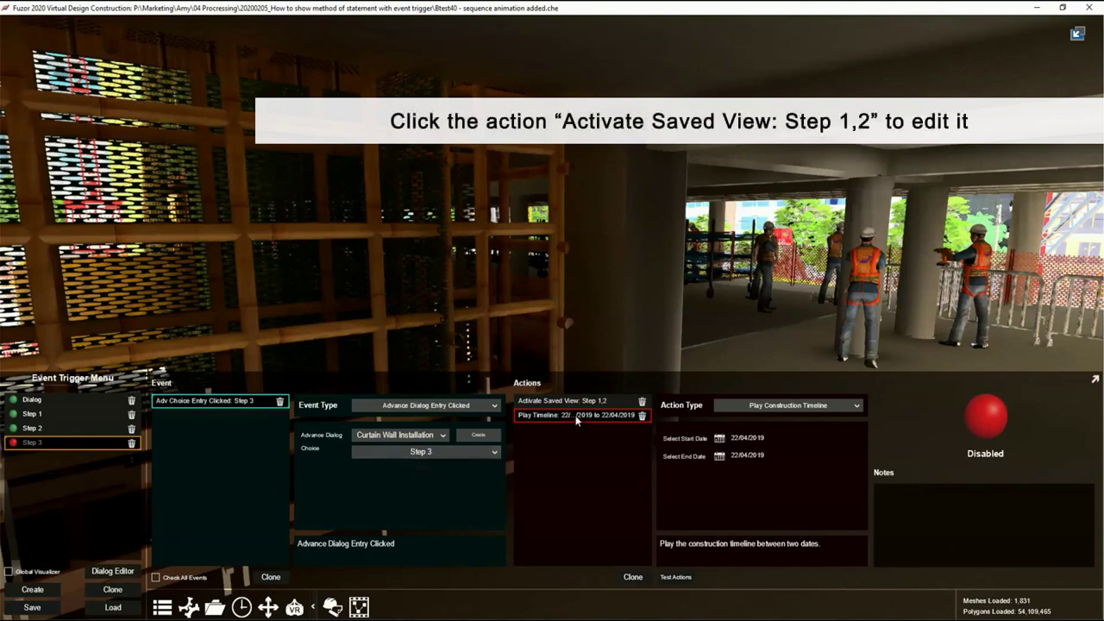
left_click(607, 403)
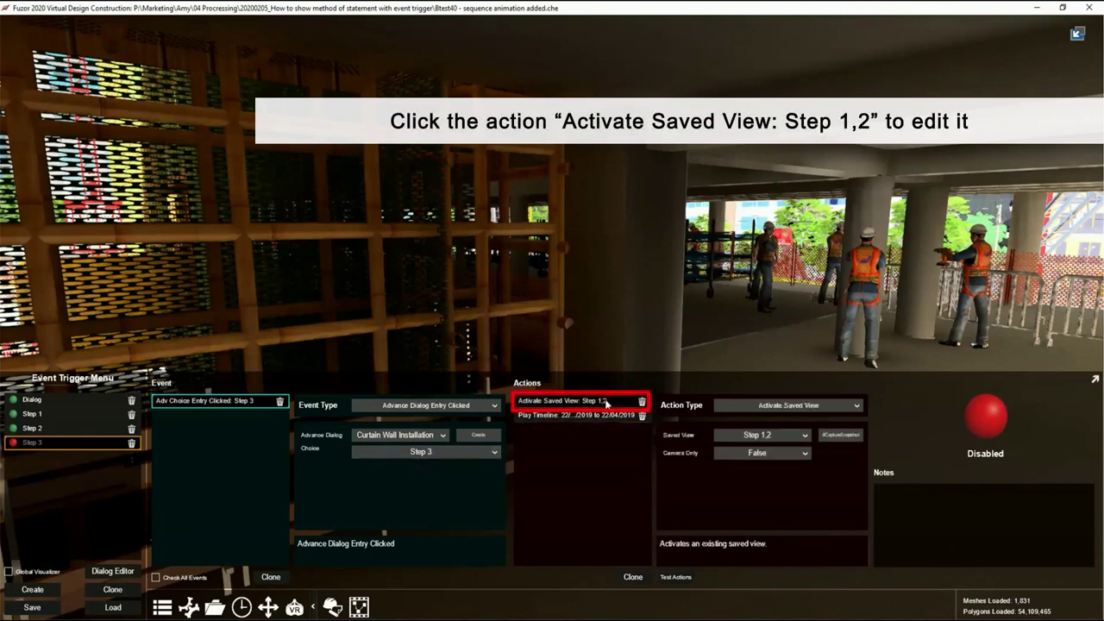
left_click(767, 435)
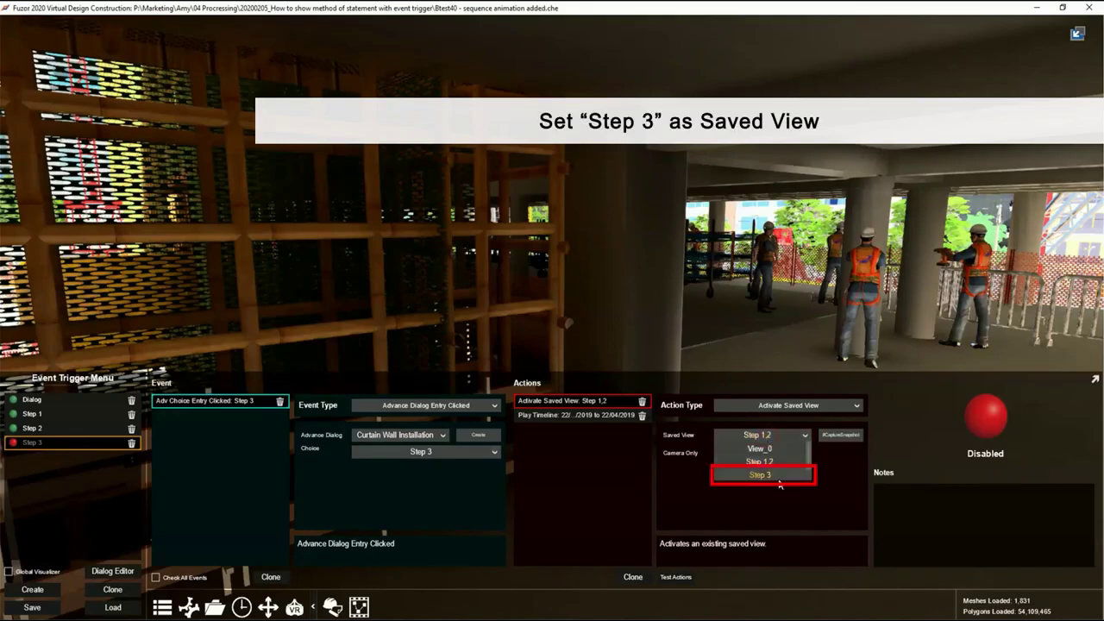
left_click(760, 475)
Set the timeline start and end dates to 26/04/2019 and enable the Step 3 trigger.
left_click(621, 415)
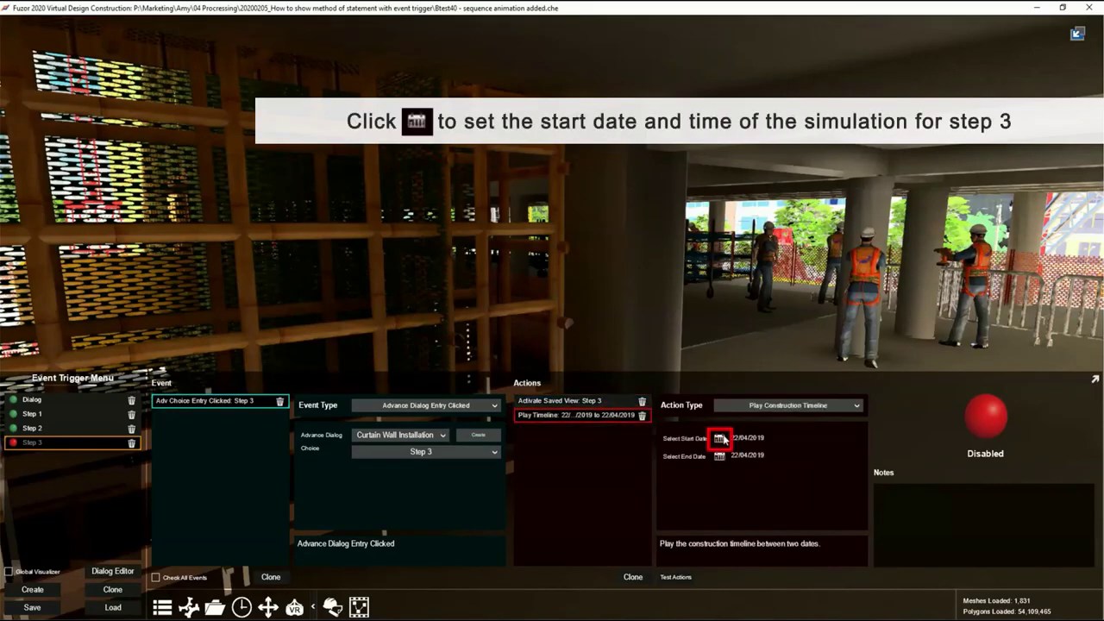
left_click(721, 439)
left_click(523, 264)
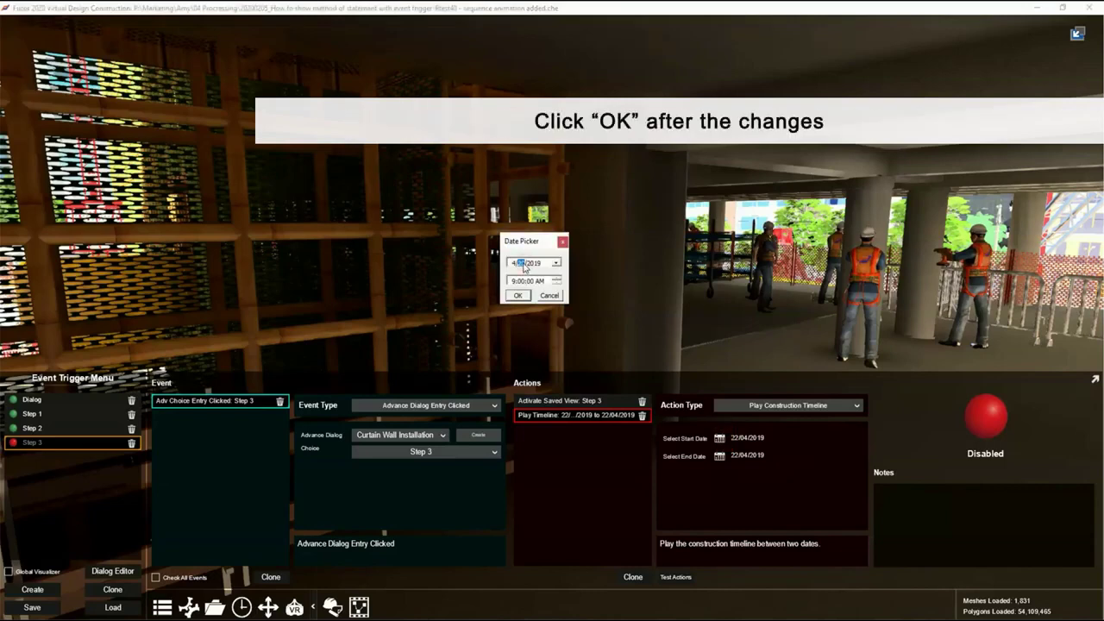
left_click(518, 296)
left_click(719, 456)
key("Return")
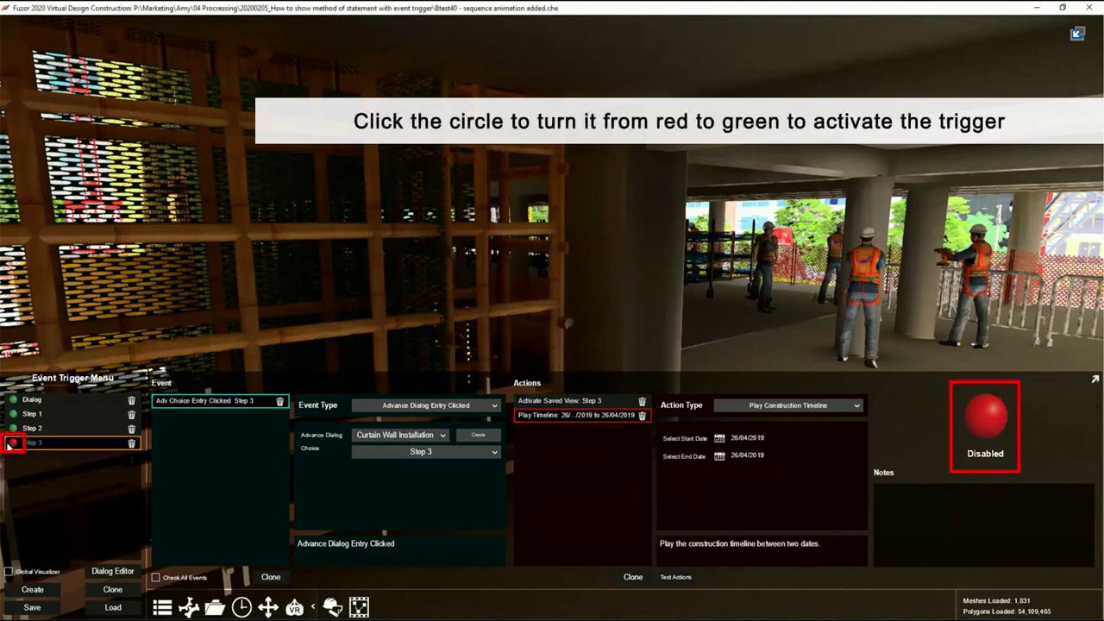
left_click(12, 443)
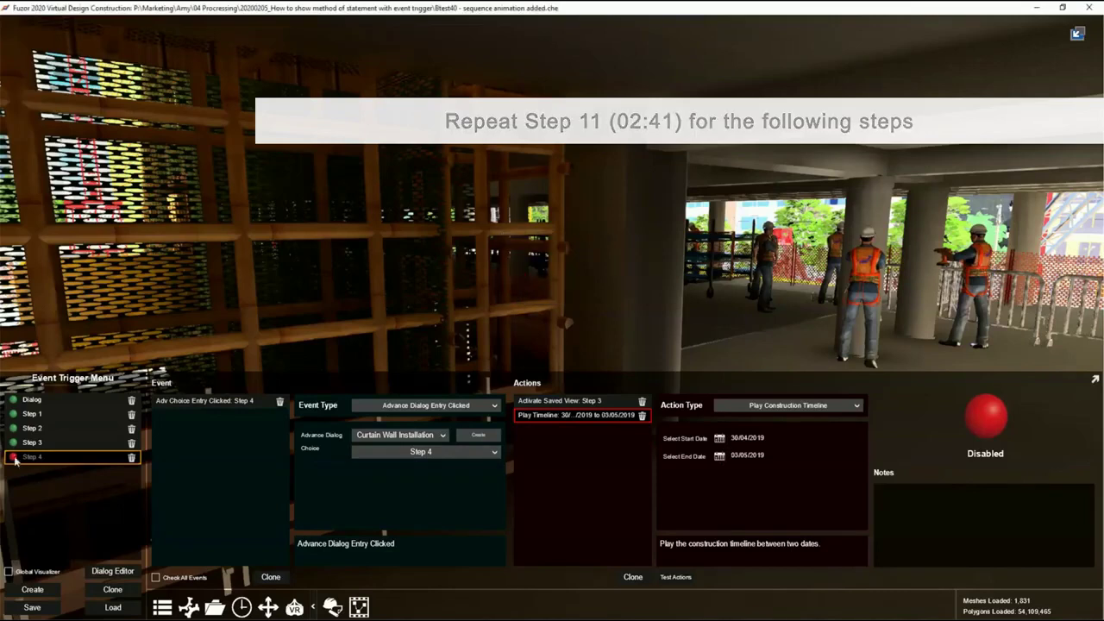
Enable the Step 4 trigger, show the Curtain Wall Installation dialog, and play its steps including Place curtain wall.
left_click(35, 399)
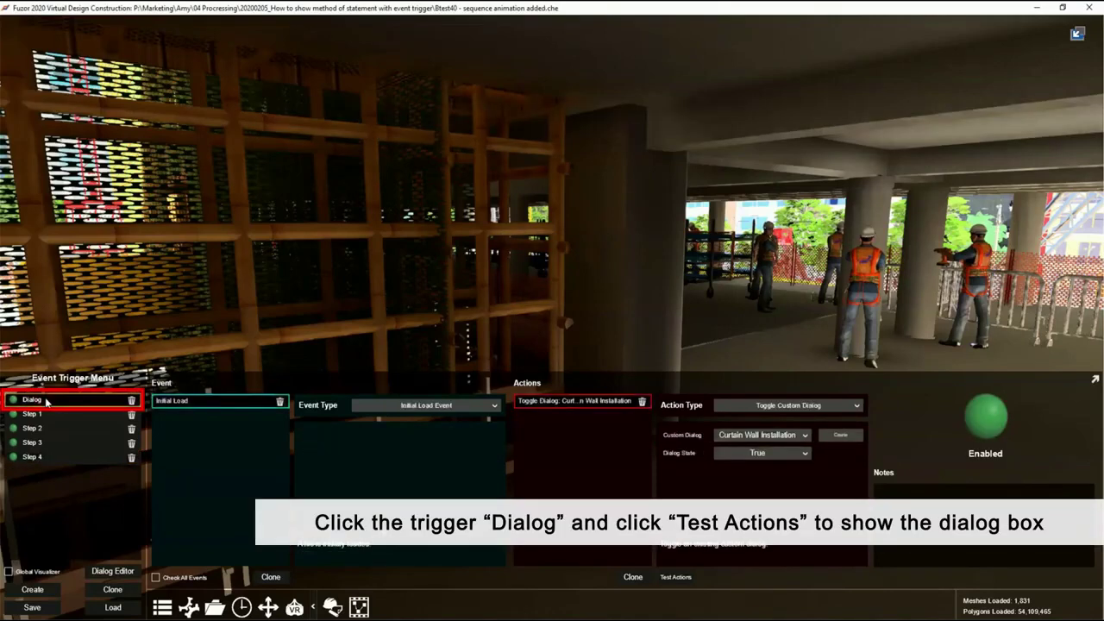
left_click(676, 576)
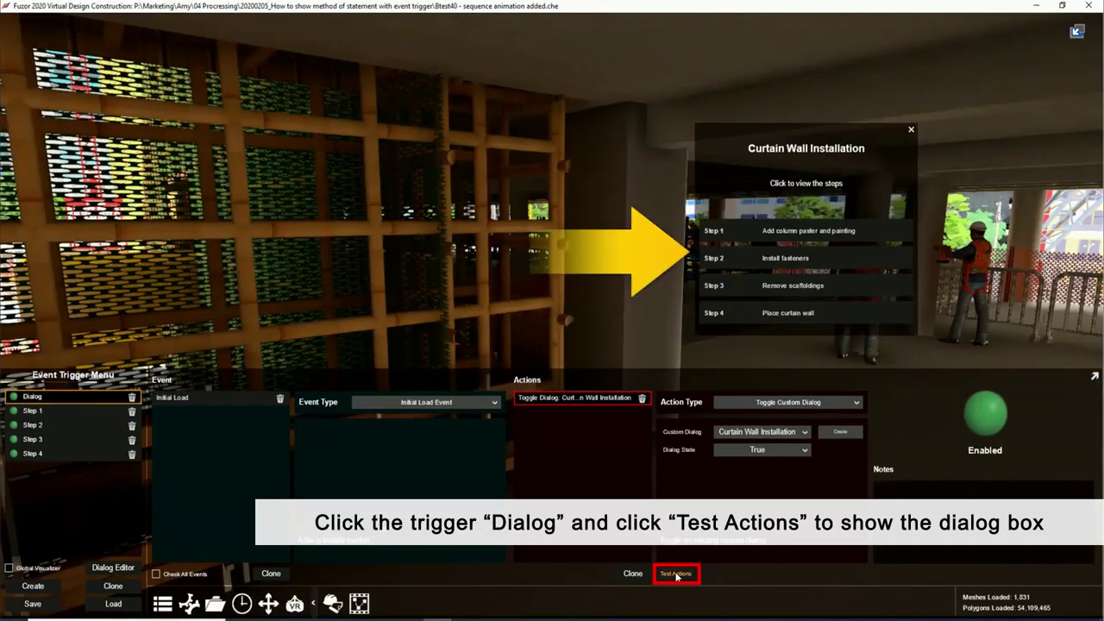
left_click(798, 287)
left_click(789, 313)
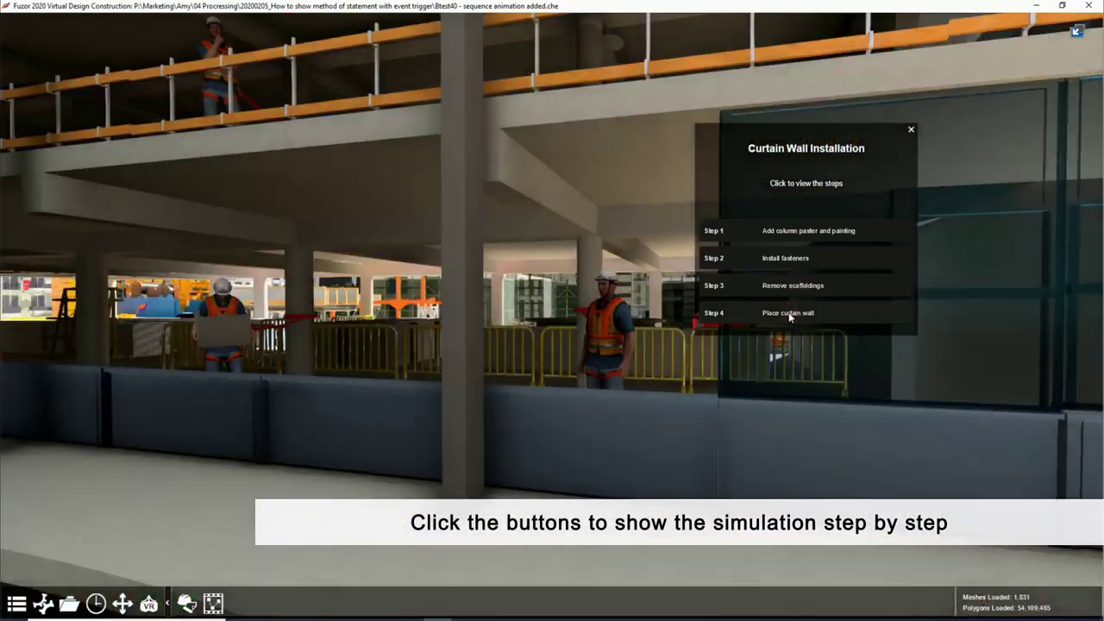